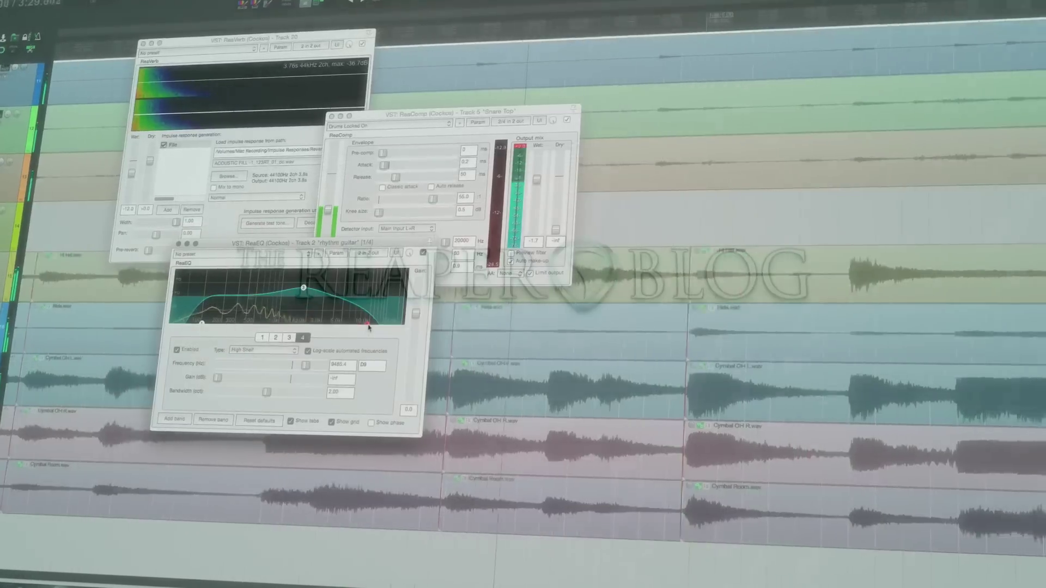
Step: Raise the EQ band's frequency to about 18 kHz
drag(368, 324, 389, 325)
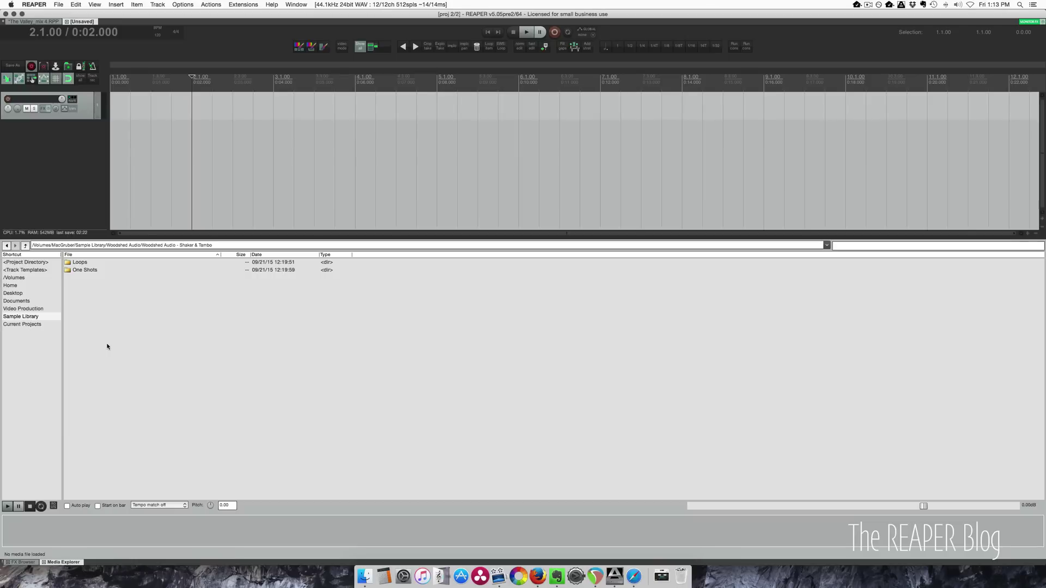
Step: Browse Woodshed Audio > Shaker & Tambo > Loops into the Shaker Loops - Straight 110bpm folder
double_click(109, 270)
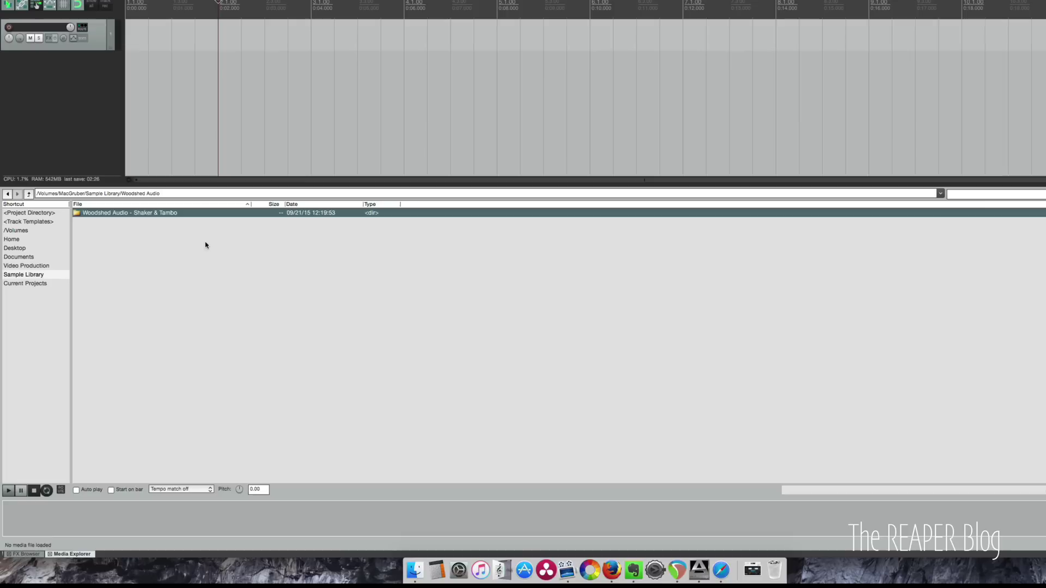
key(Return)
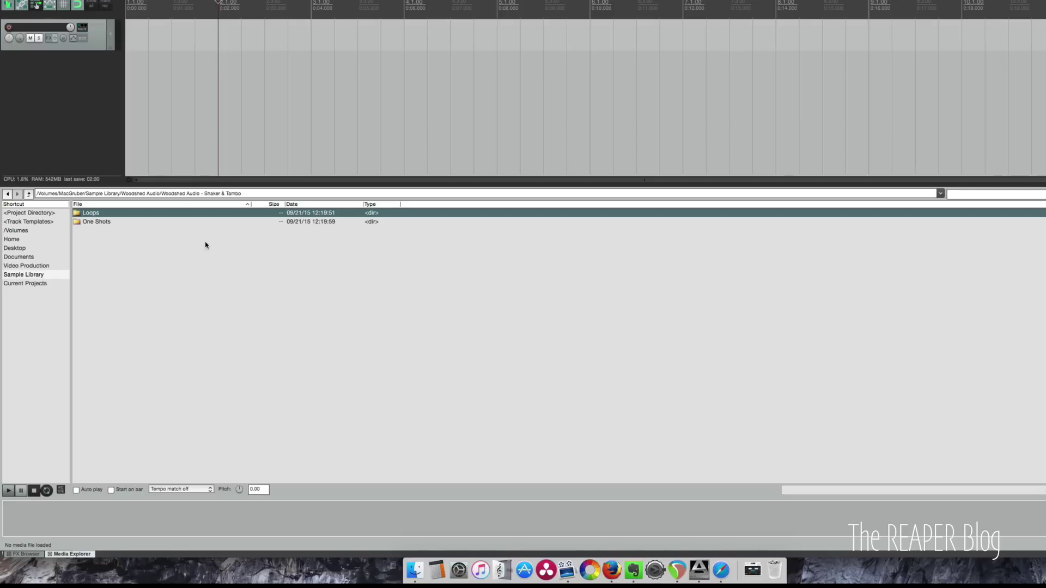
key(Down)
key(Up)
key(Return)
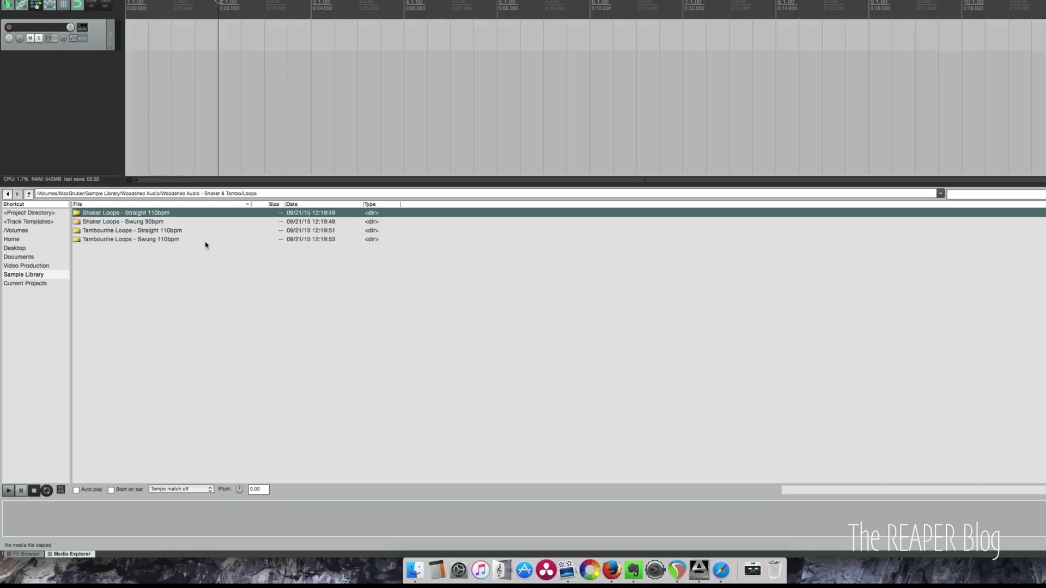
key(Down)
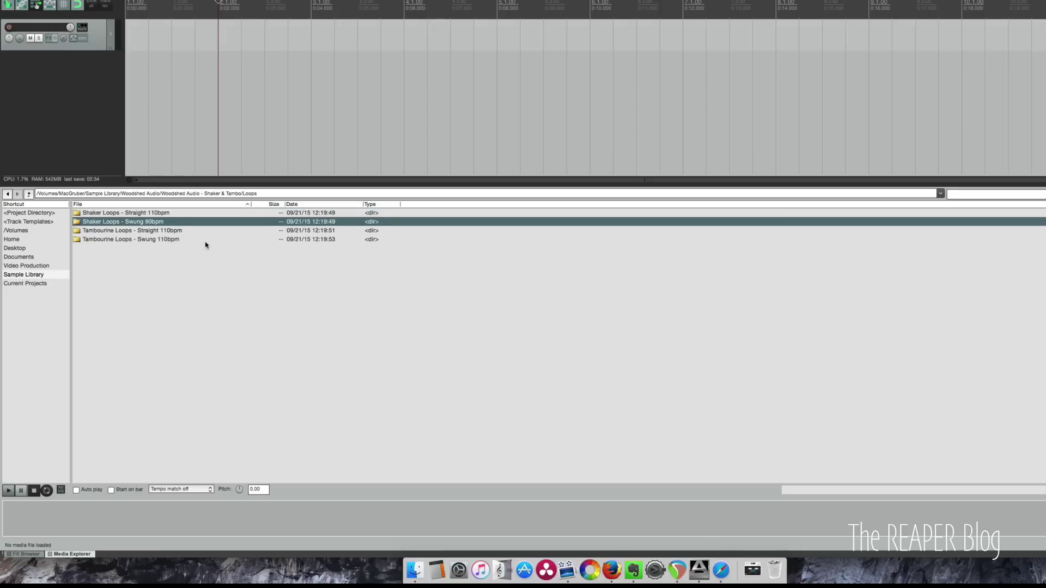
key(Up)
key(Down)
key(Down)
key(Up)
key(Down)
key(Down)
key(Up)
key(Up)
key(Up)
key(Down)
key(Up)
key(Down)
key(Down)
key(Down)
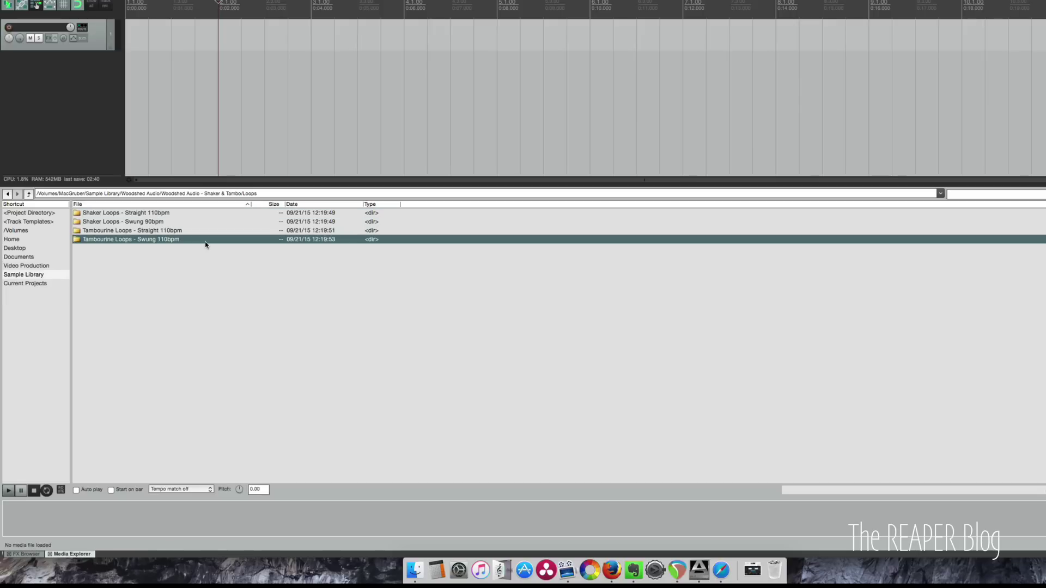
key(Up)
key(Up)
key(Up)
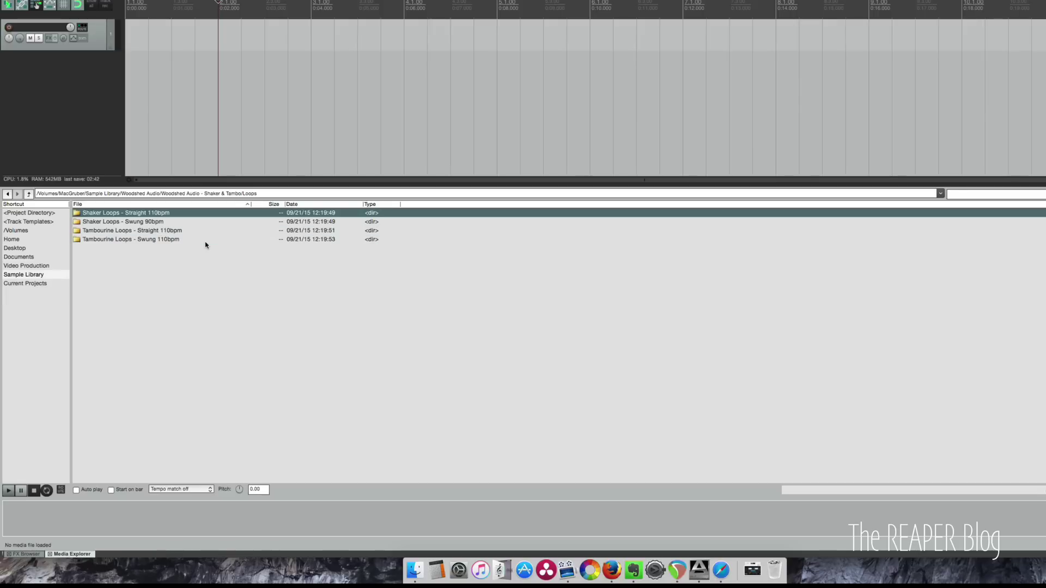
key(Return)
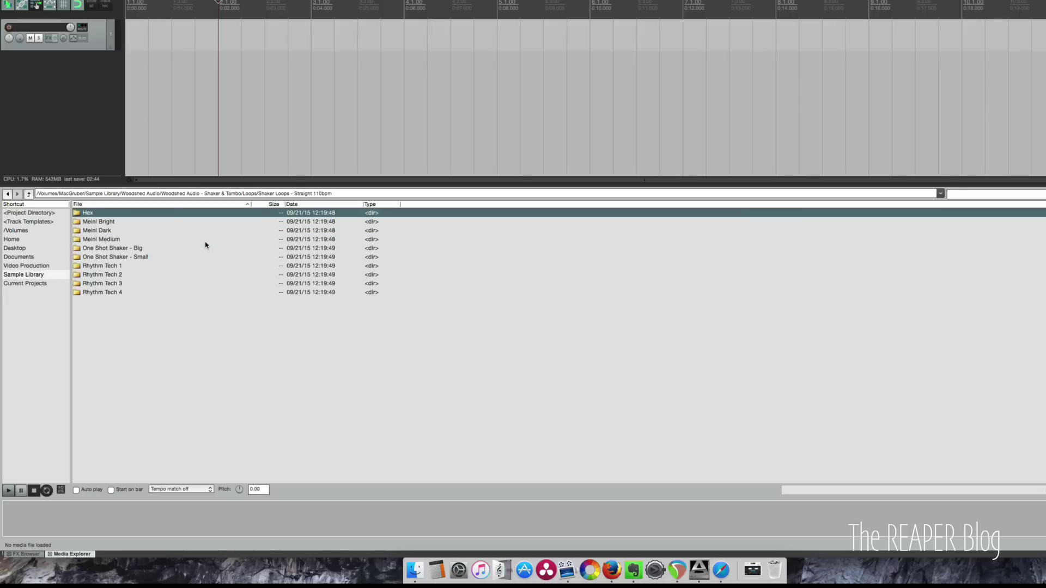
Step: Open the Hex folder and preview HexShaker_8th_Accent1&3.wav, then stop it
key(Down)
key(Down)
key(Down)
key(Down)
key(Down)
key(Down)
key(Down)
key(Down)
key(Down)
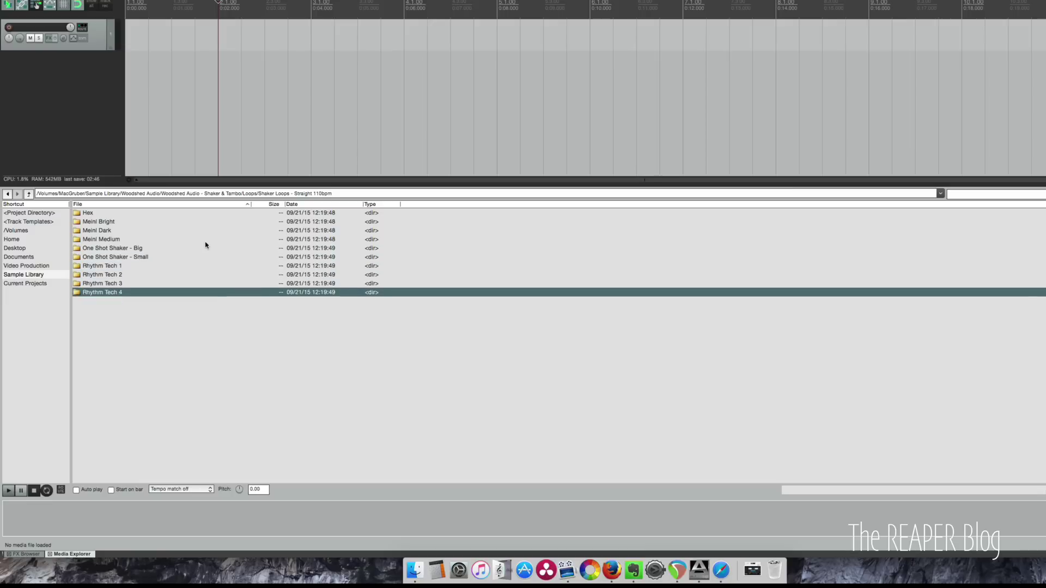
key(Up)
key(Up)
key(Up)
key(Up)
key(Up)
key(Up)
key(Up)
key(Up)
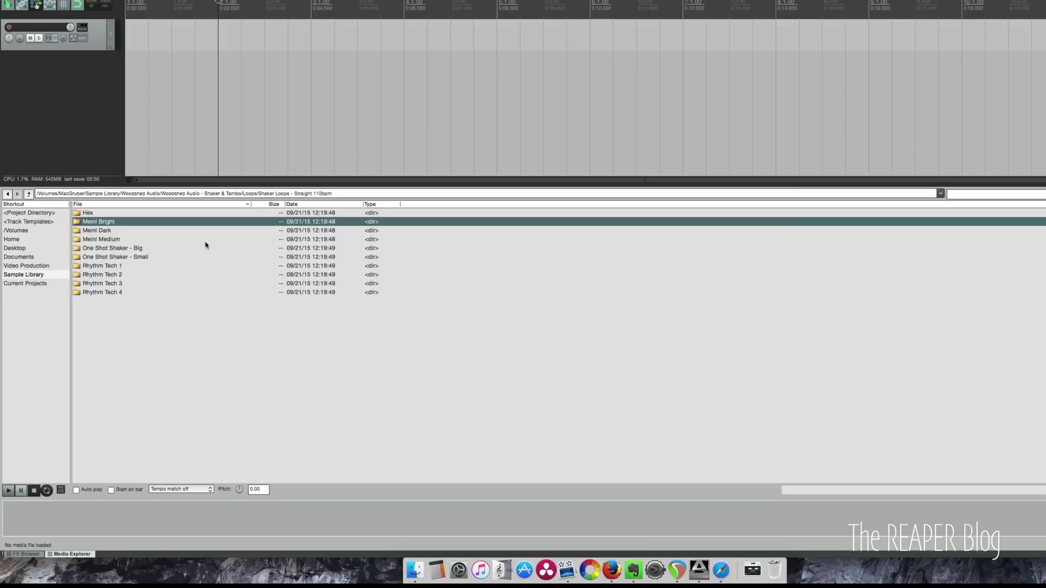
key(Up)
key(Return)
key(Down)
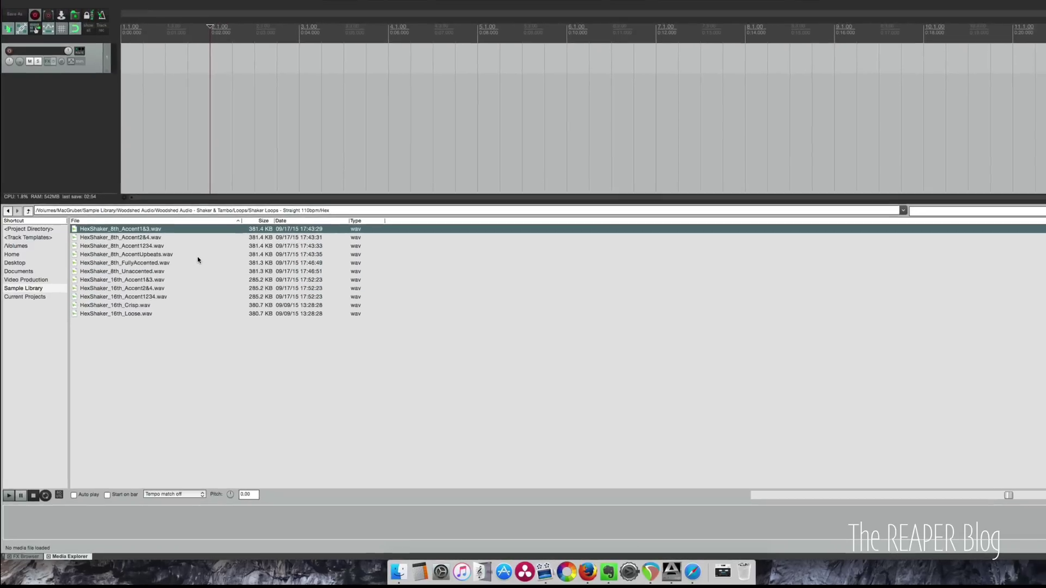
key(space)
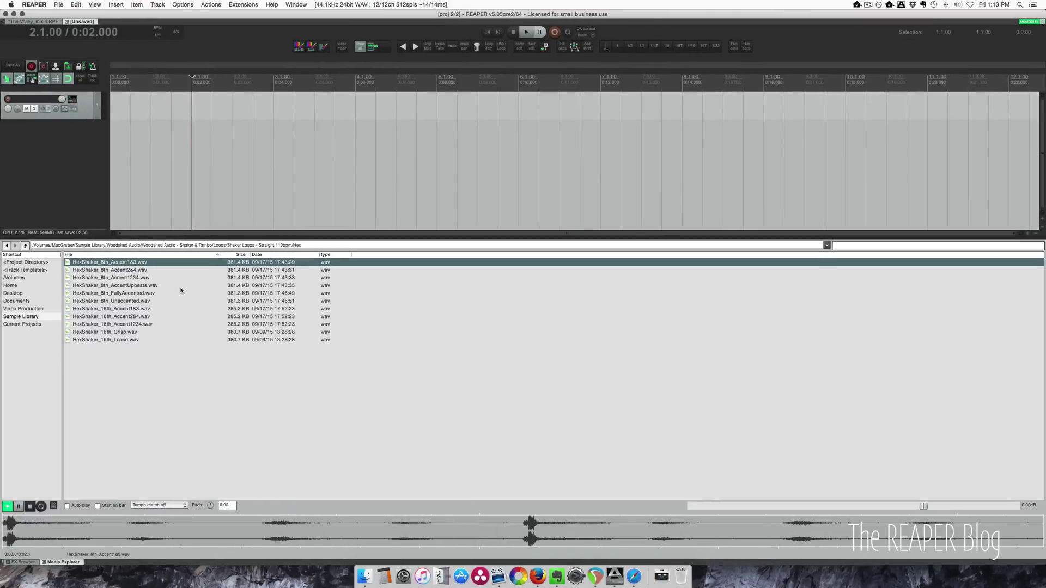
key(space)
click(99, 4)
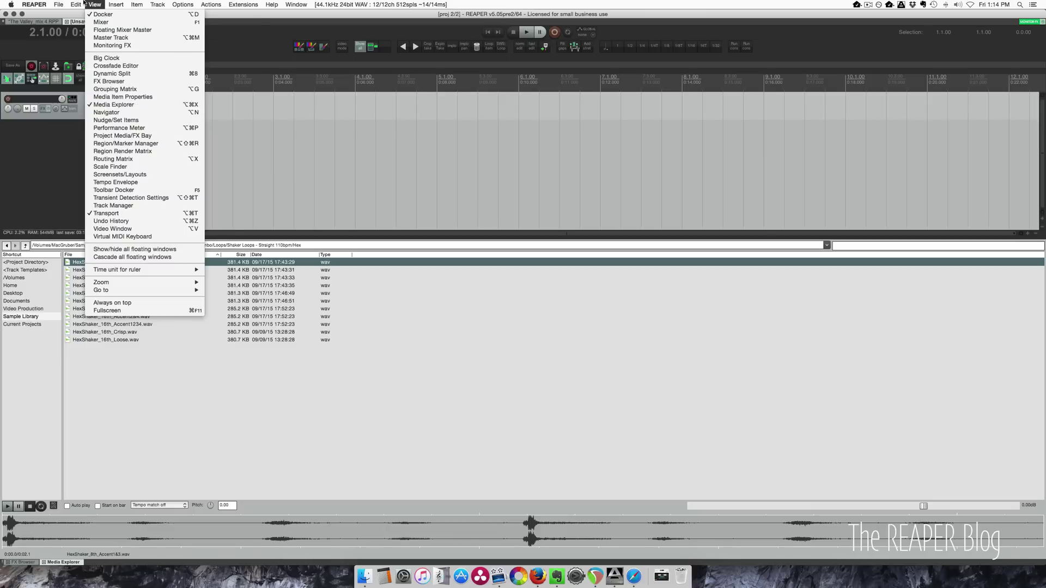
click(99, 4)
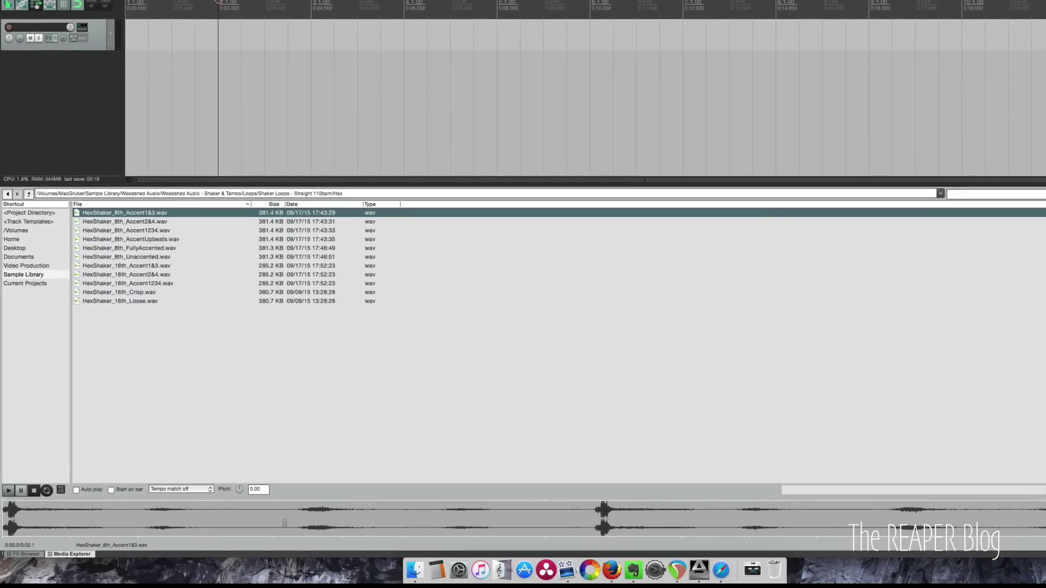
click(60, 491)
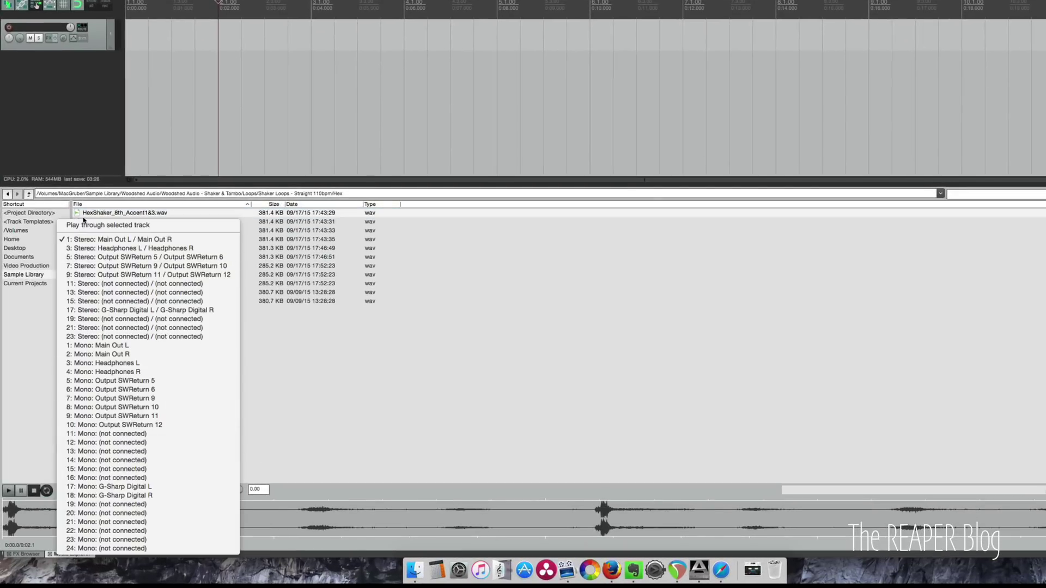
click(36, 378)
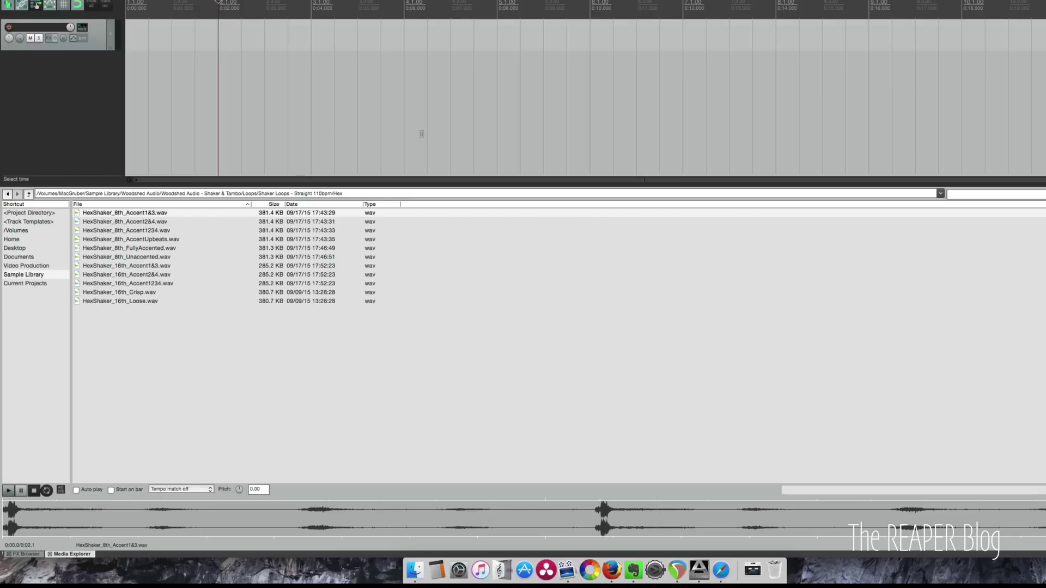
click(179, 490)
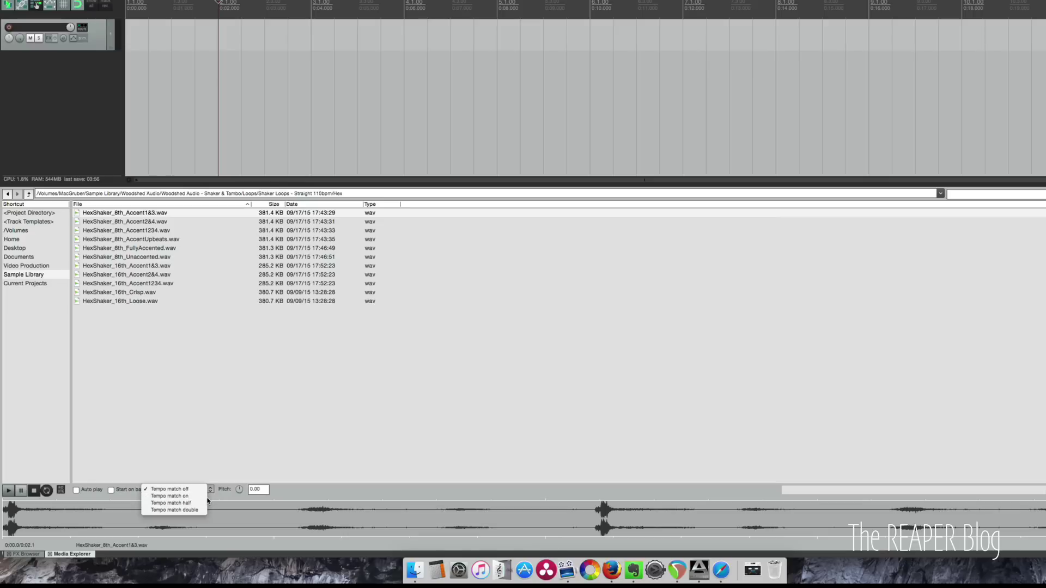
click(231, 498)
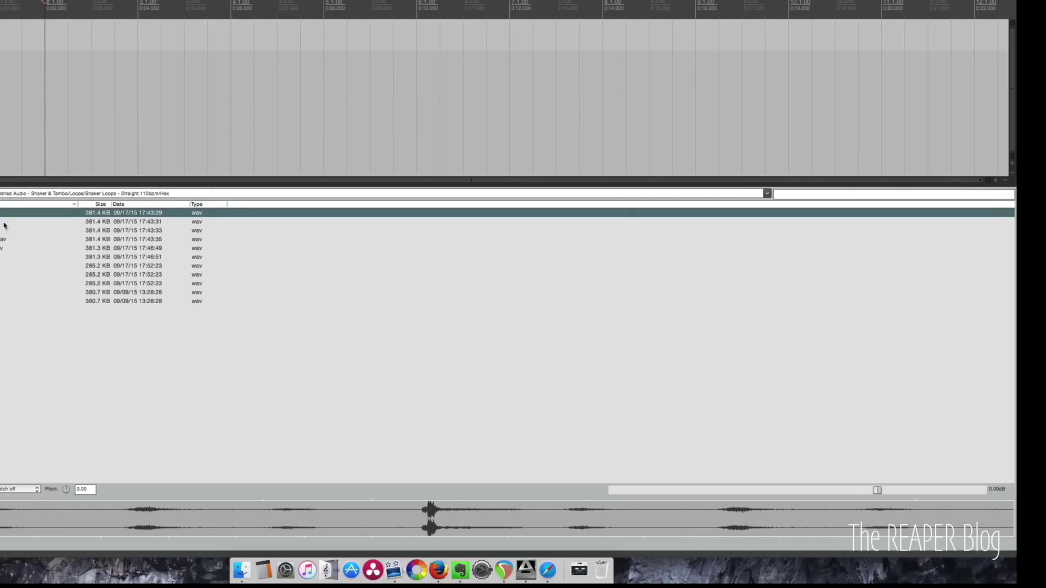
Step: Select the HexShaker loop's first 1.085 seconds in the preview, then drag it toward the track without placing it
right_click(167, 214)
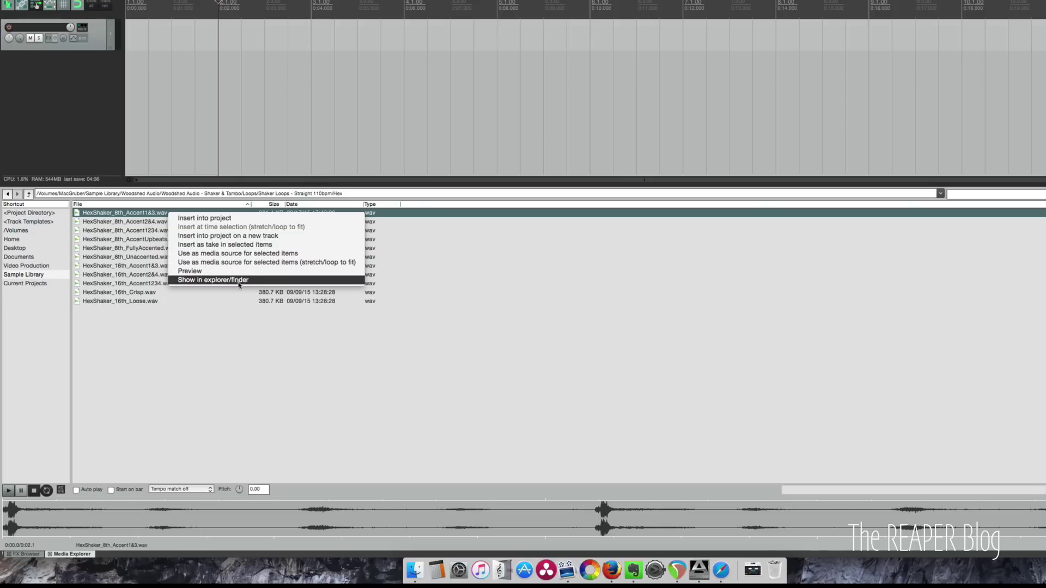
click(216, 343)
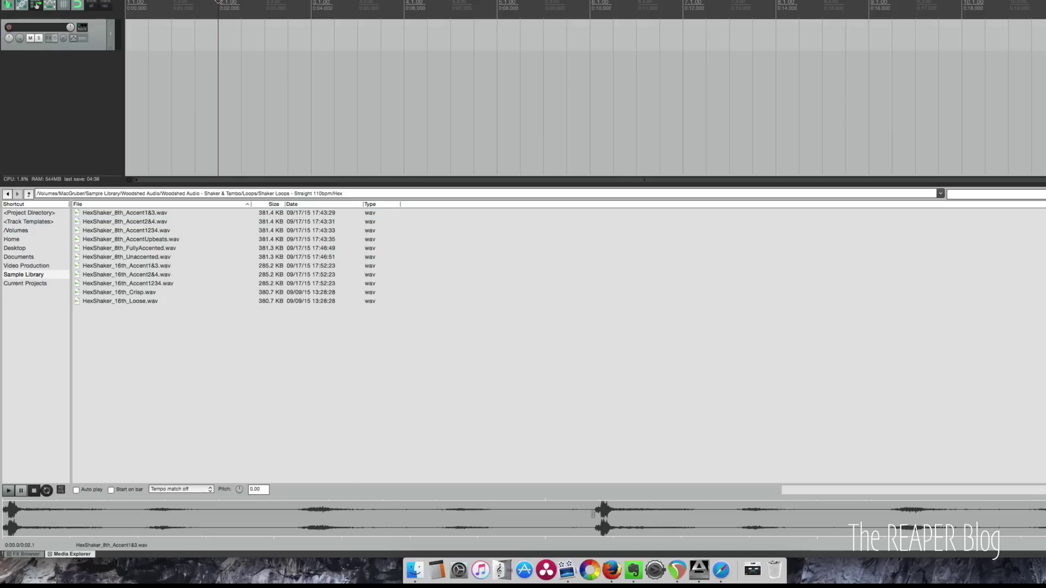
drag(592, 515, 2, 514)
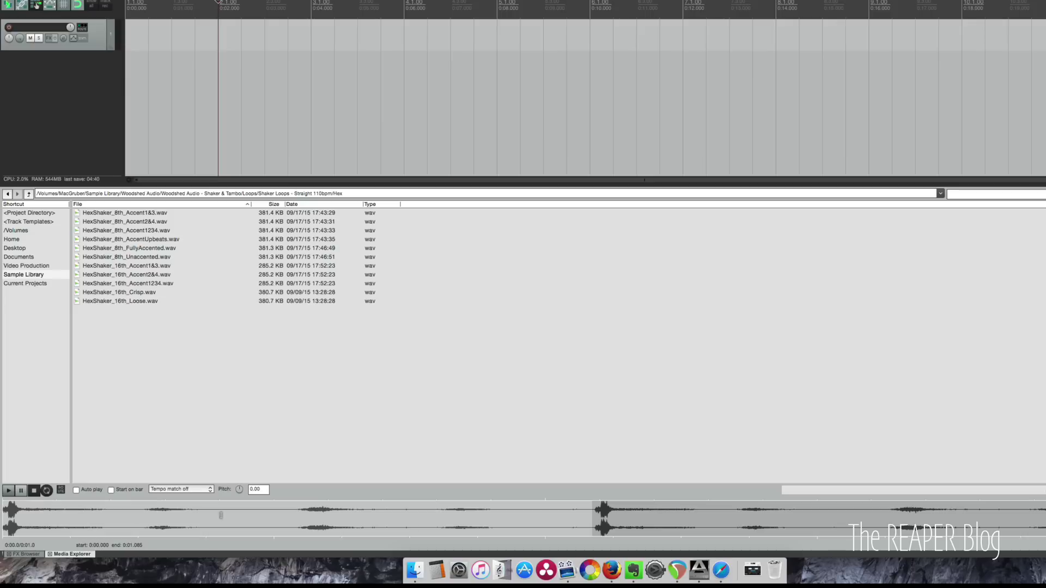
drag(467, 523, 481, 41)
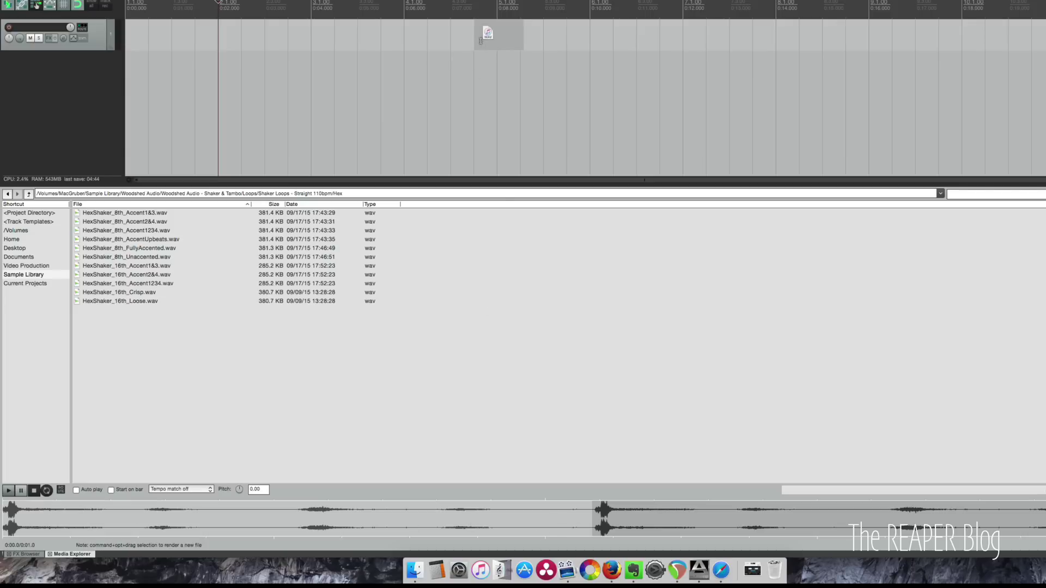
drag(480, 41, 357, 434)
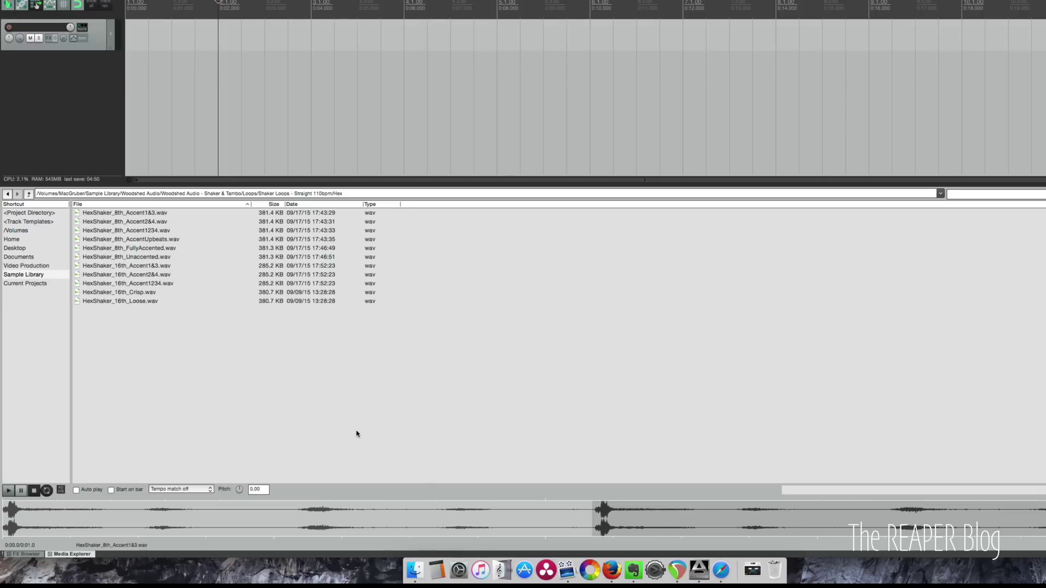
Step: Turn on tempo matching, start-on-bar, and automatic preview for Media Explorer previews
click(166, 212)
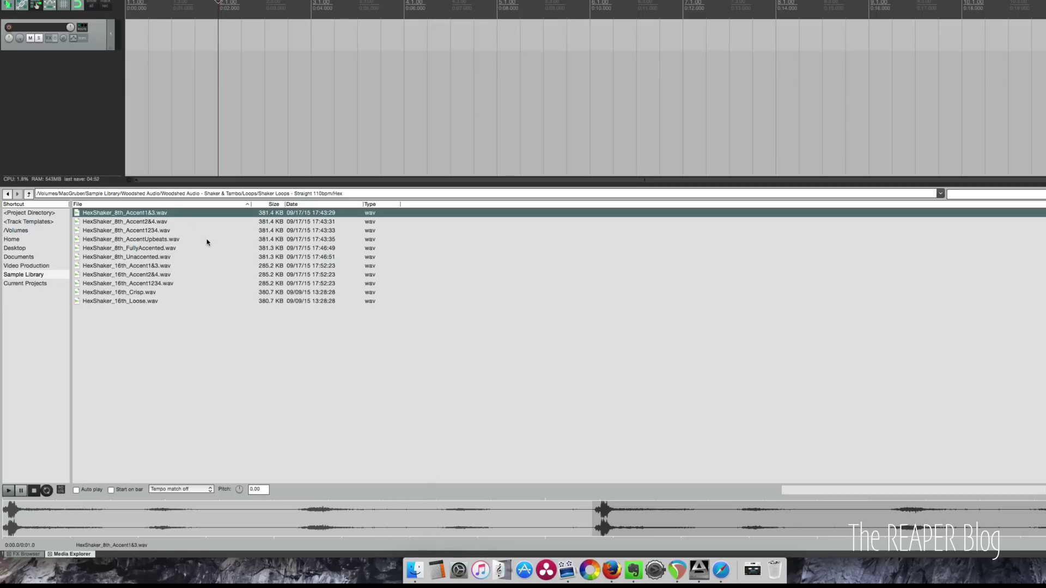
click(181, 489)
click(193, 498)
click(112, 490)
click(76, 489)
Step: Audition the Hex Accent1234 and AccentUpbeats loops, then the Meinl Bright Accent1&3 and Accent1234 loops
click(165, 234)
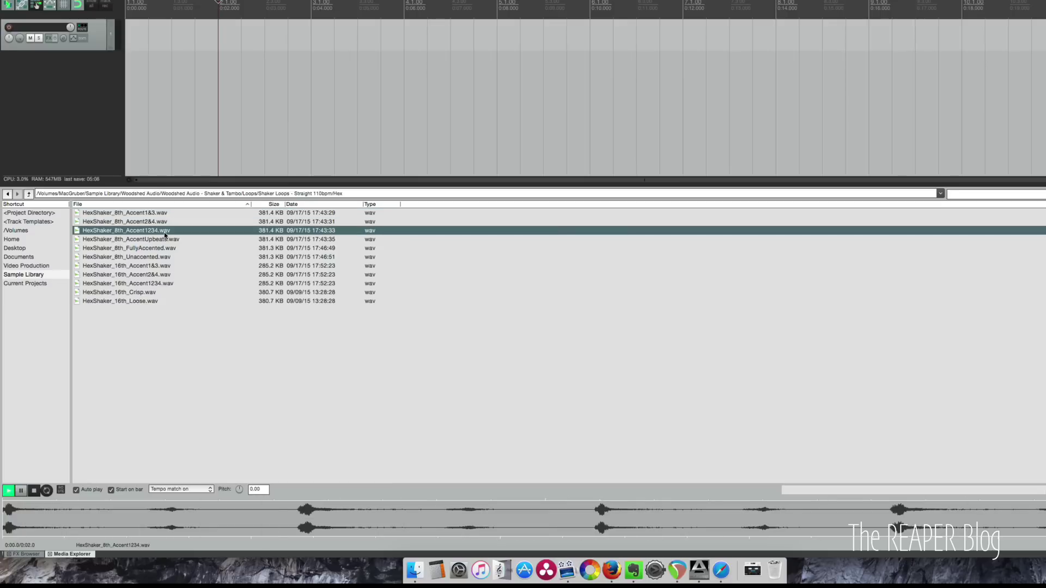
key(Down)
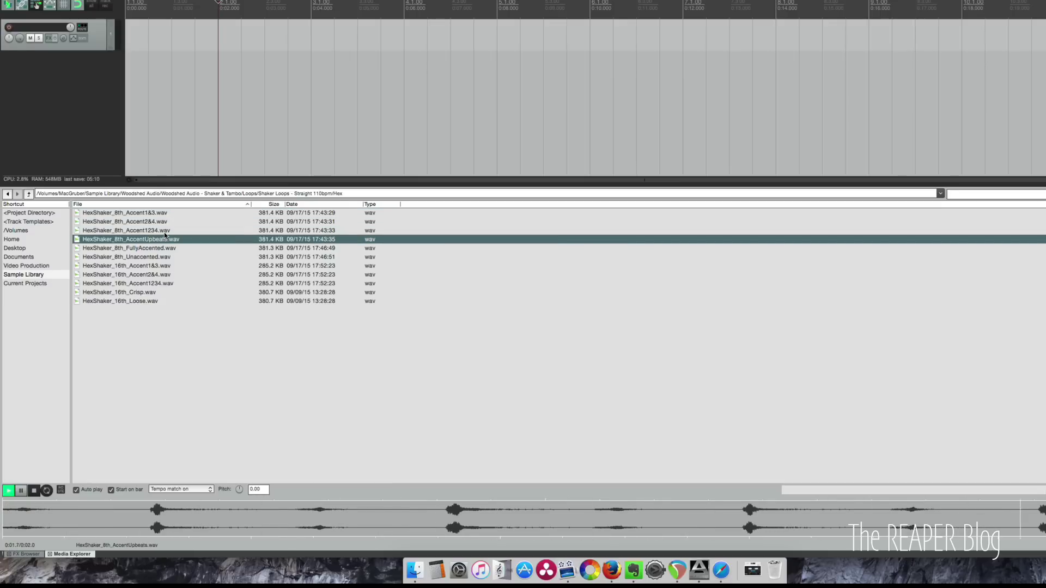
key(BackSpace)
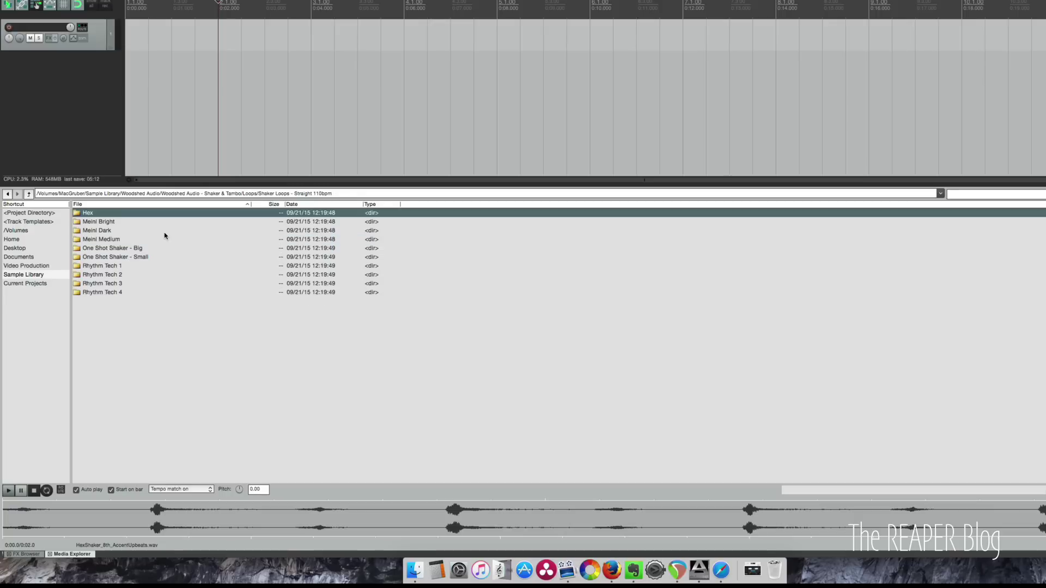
key(Down)
key(Return)
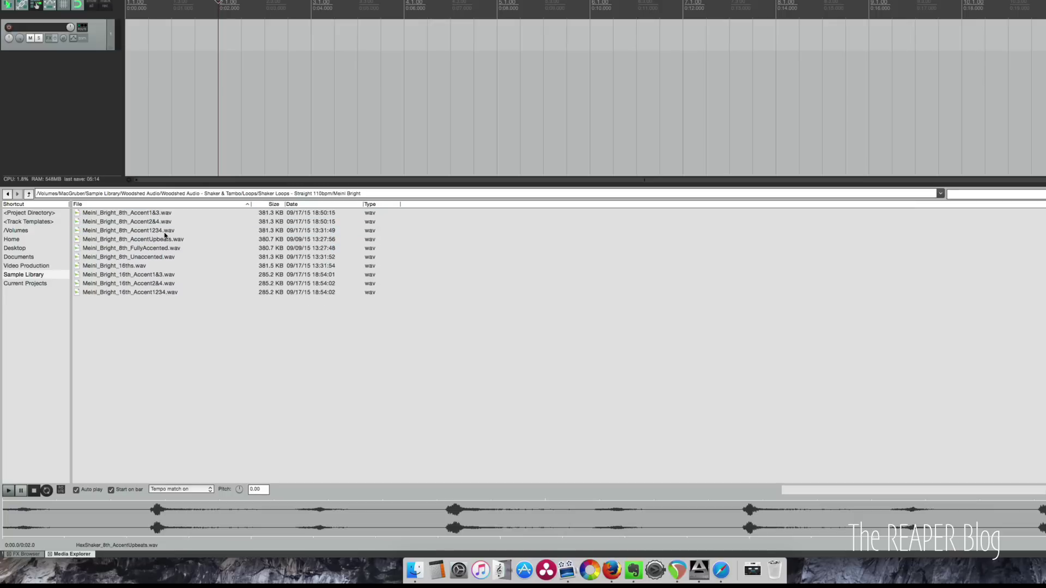
key(Down)
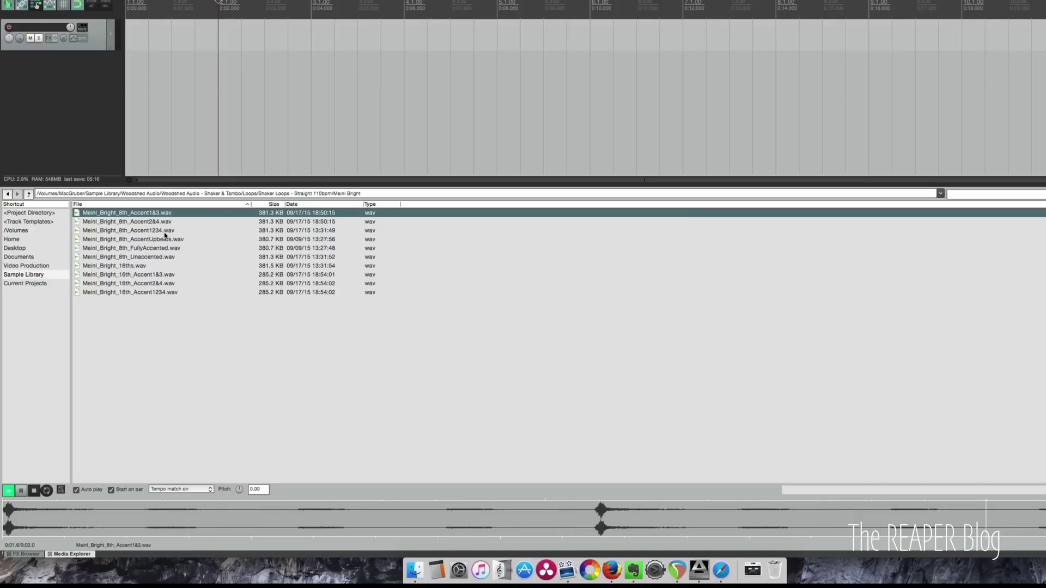
key(Down)
key(Down)
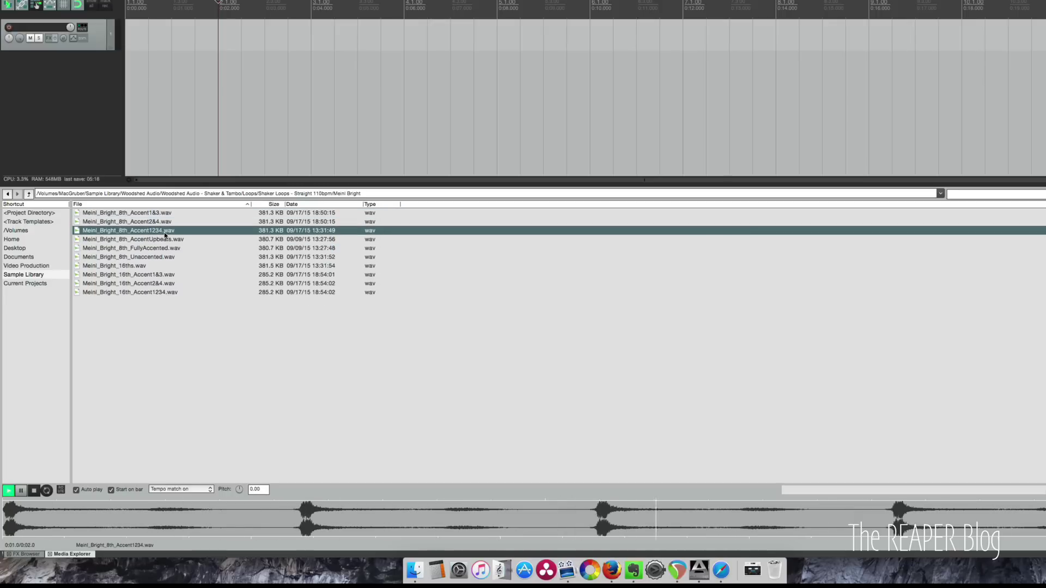
key(BackSpace)
Step: Preview the first Meinl Dark loop and the Rhythm Tech 2 loops, then return to Loops
key(Down)
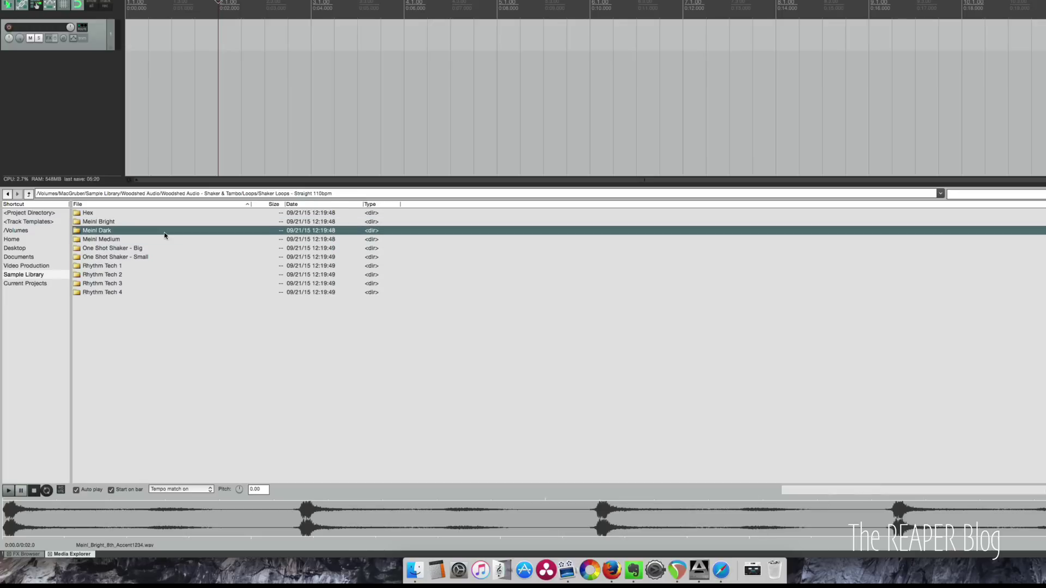
key(Return)
key(Down)
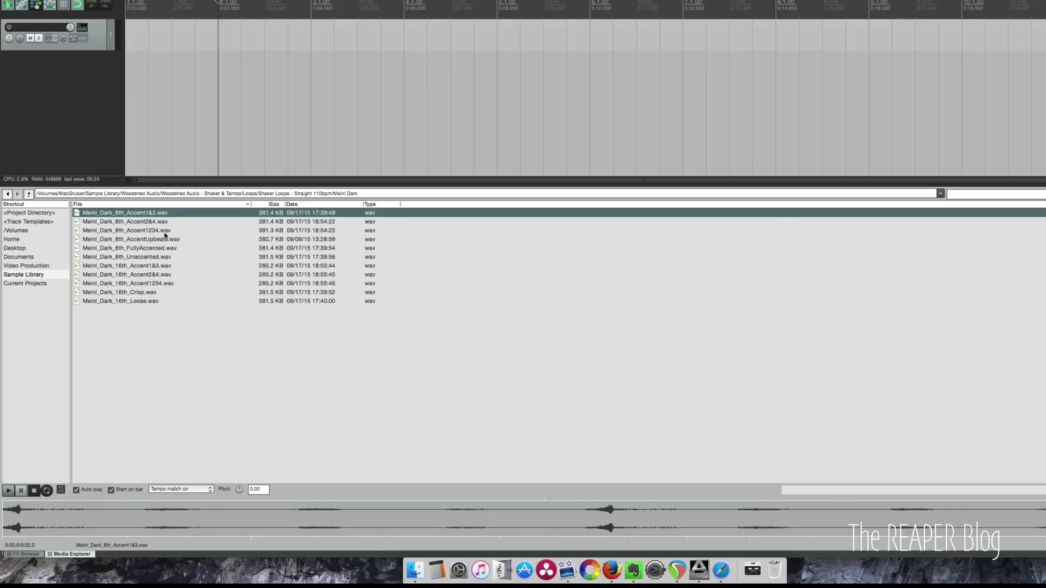
key(BackSpace)
key(Down)
key(Down)
key(Down)
key(Down)
key(Return)
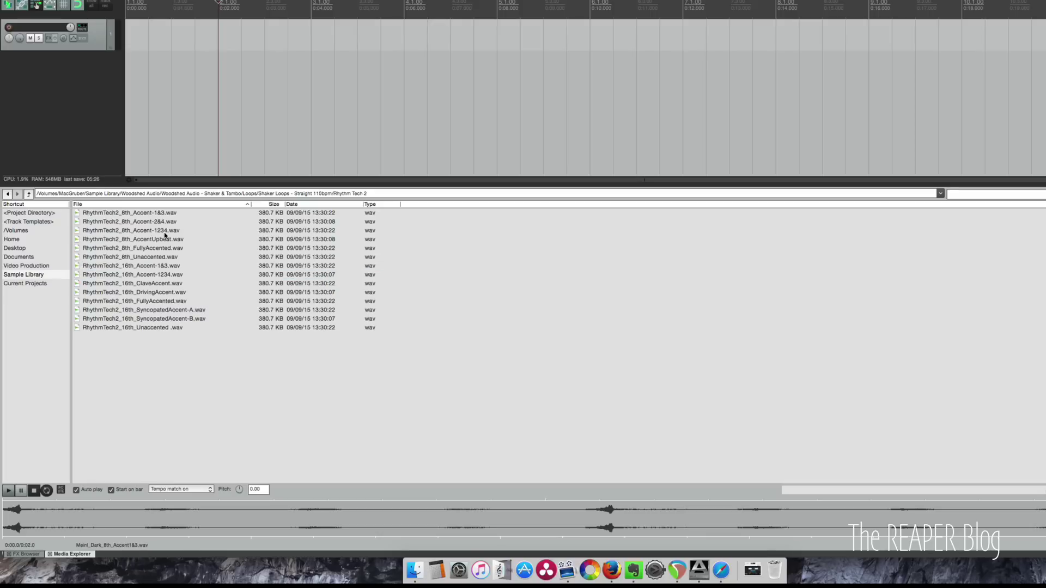
key(Down)
key(Down)
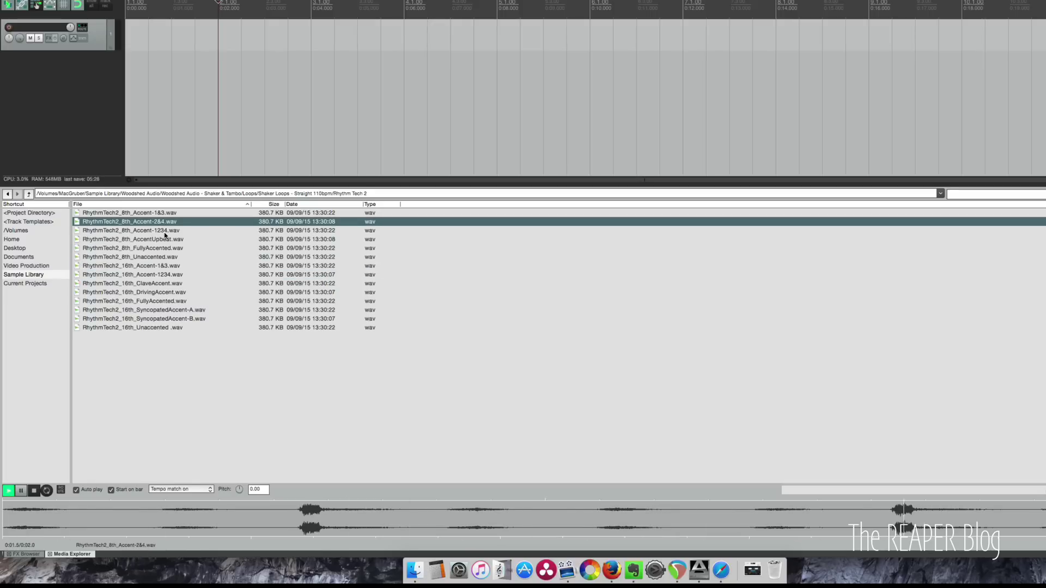
key(BackSpace)
key(BackSpace)
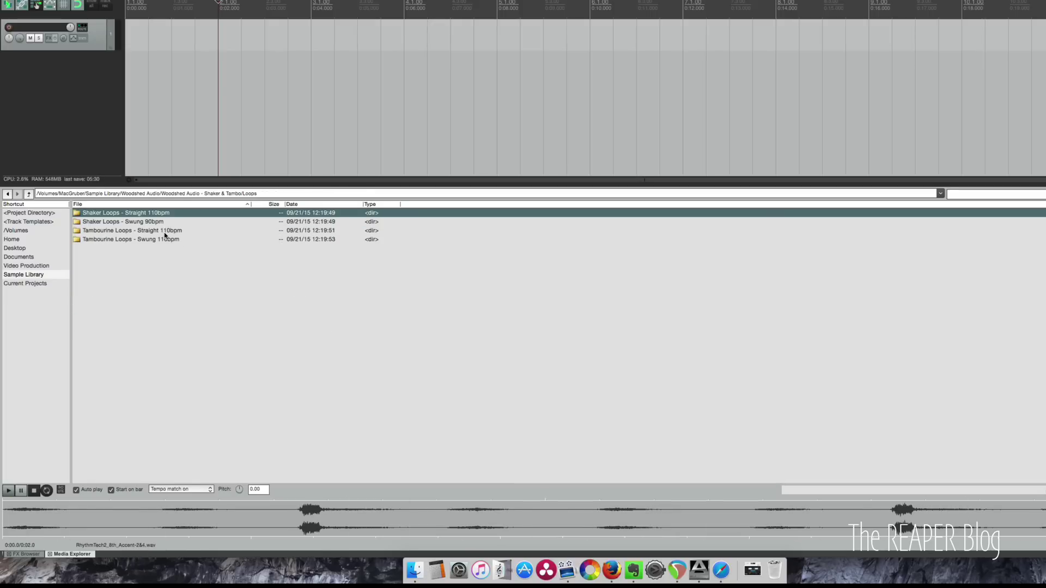
click(164, 235)
double_click(153, 230)
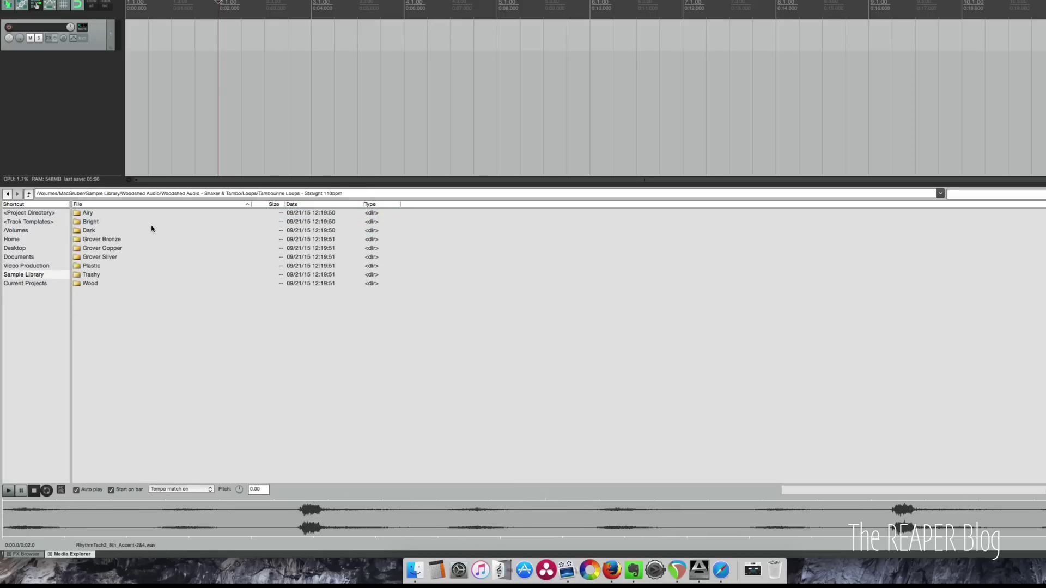
key(Return)
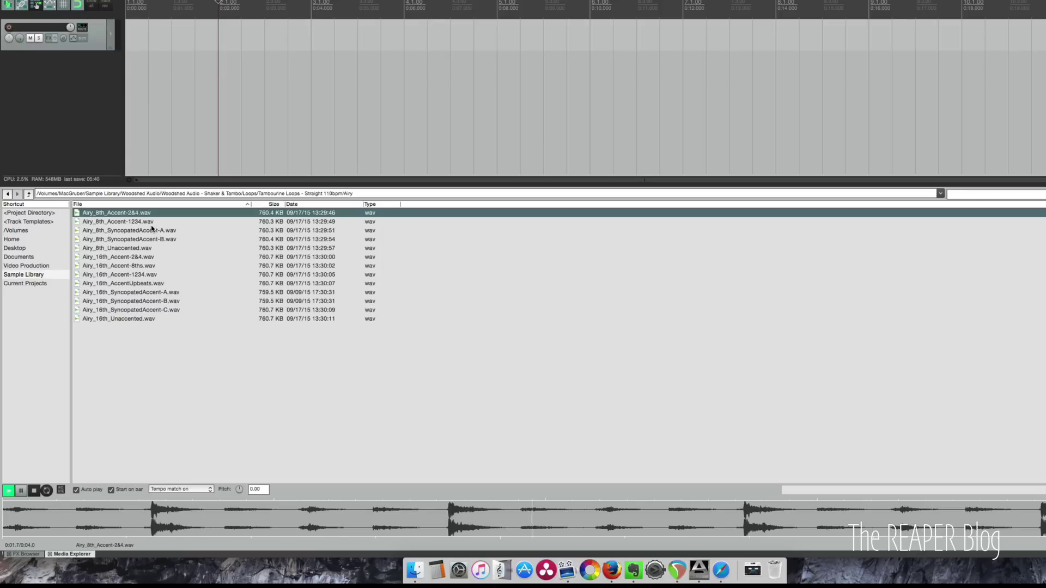
click(155, 230)
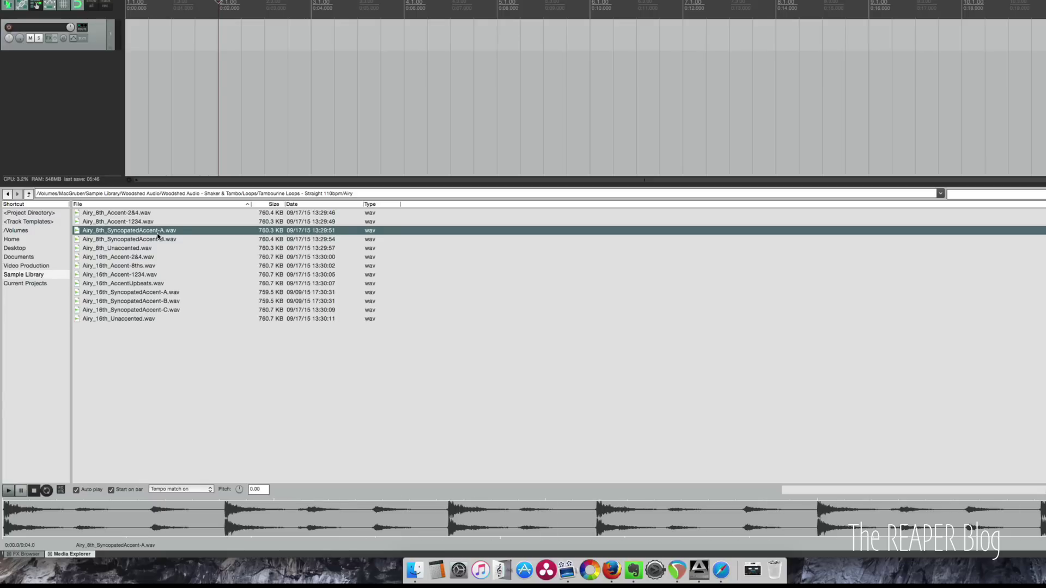
key(BackSpace)
key(Down)
key(Down)
key(Down)
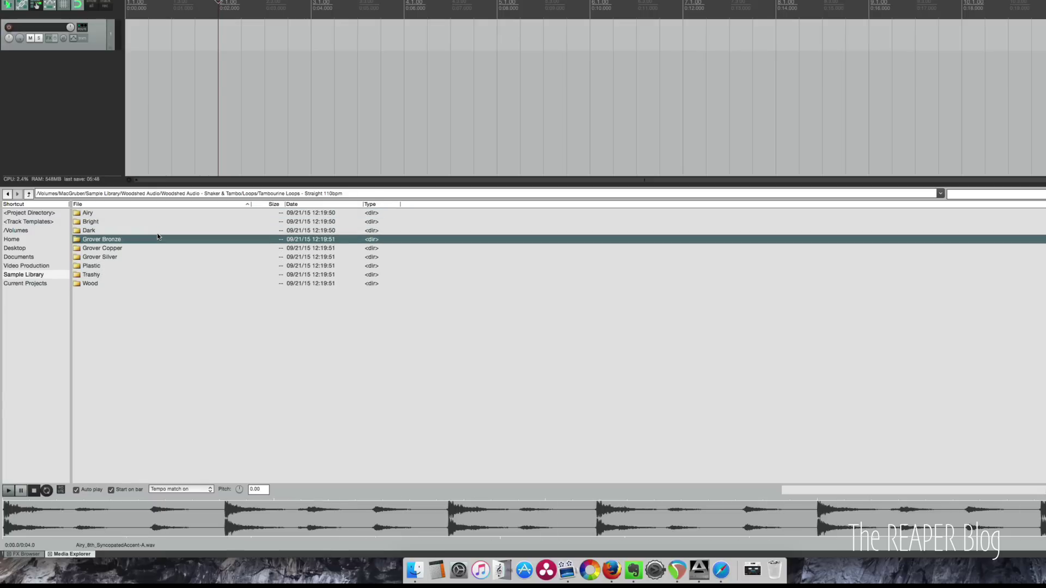
key(Return)
key(Down)
key(Down)
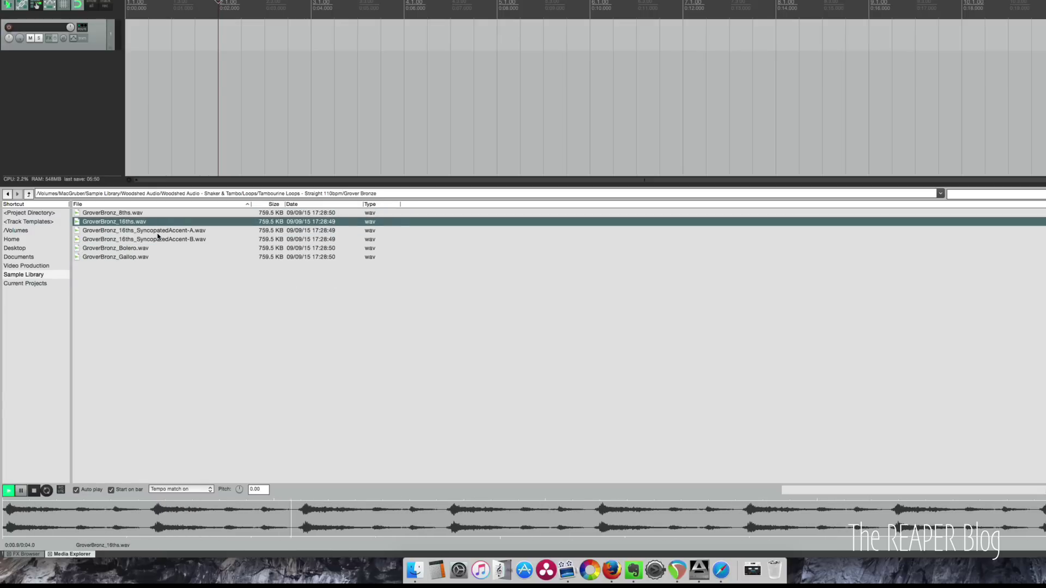
key(BackSpace)
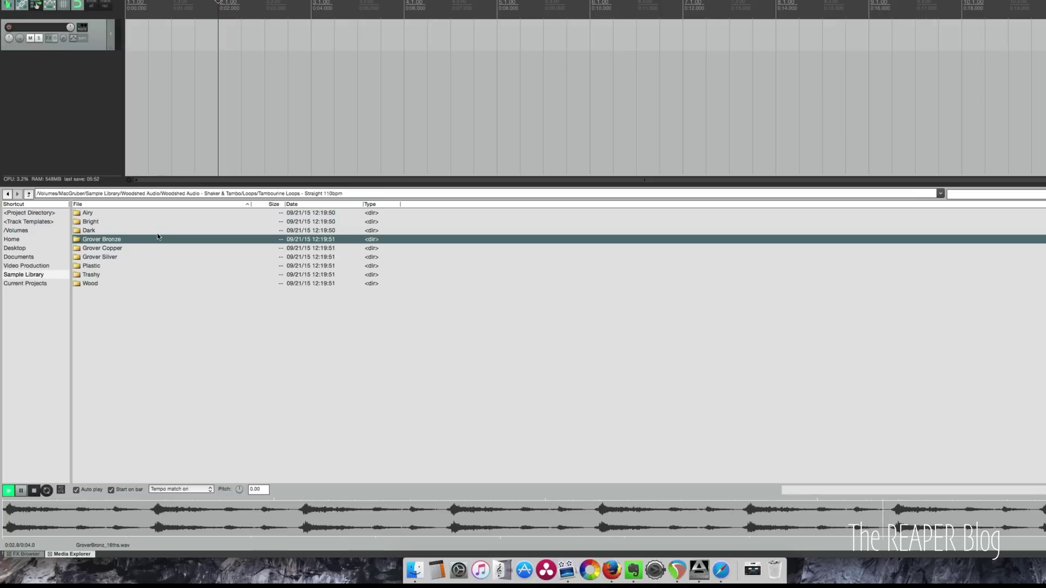
key(Down)
key(Down)
key(Return)
key(Down)
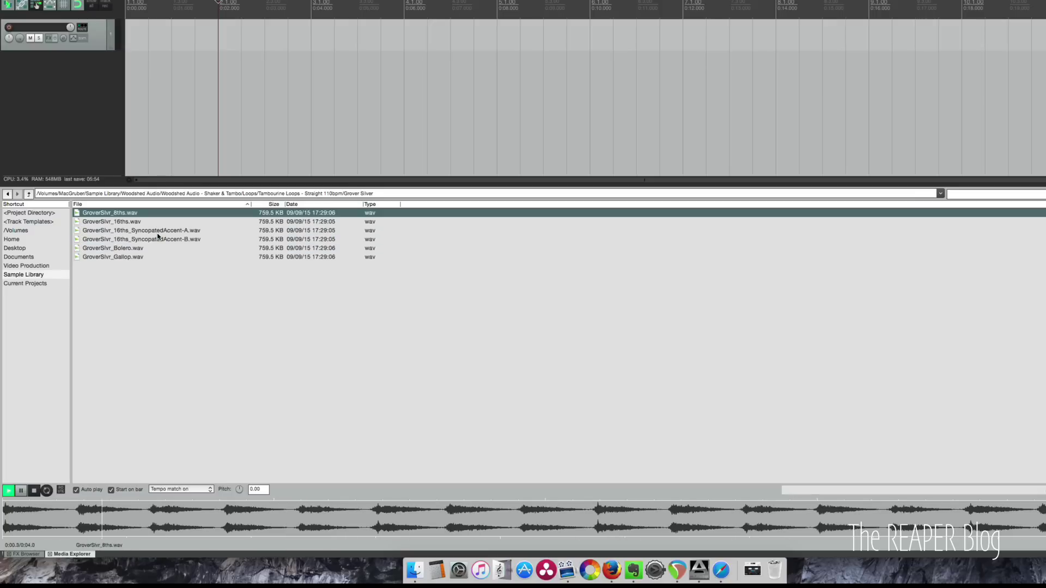
key(BackSpace)
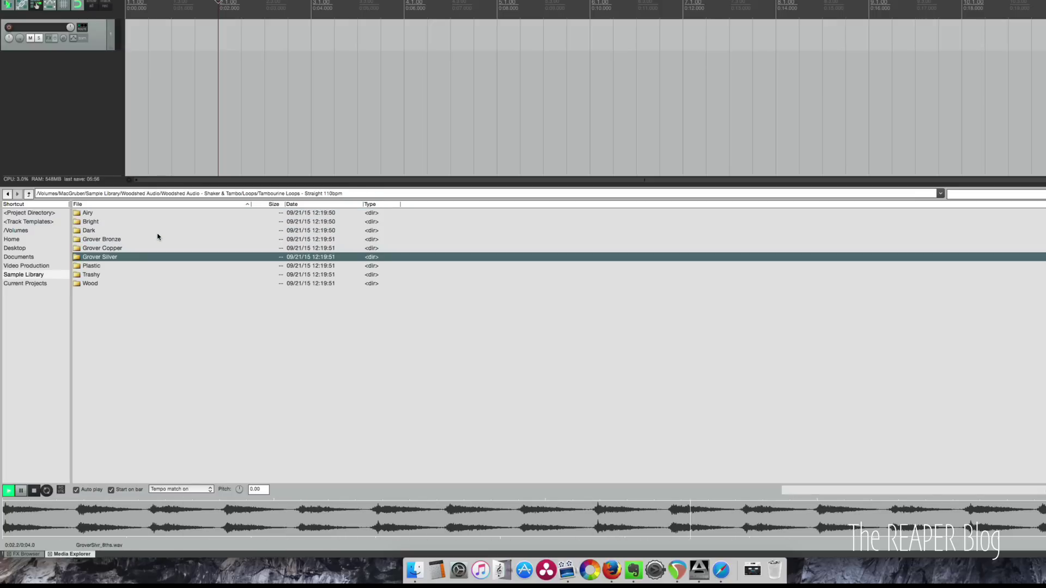
key(Down)
key(Down)
key(Return)
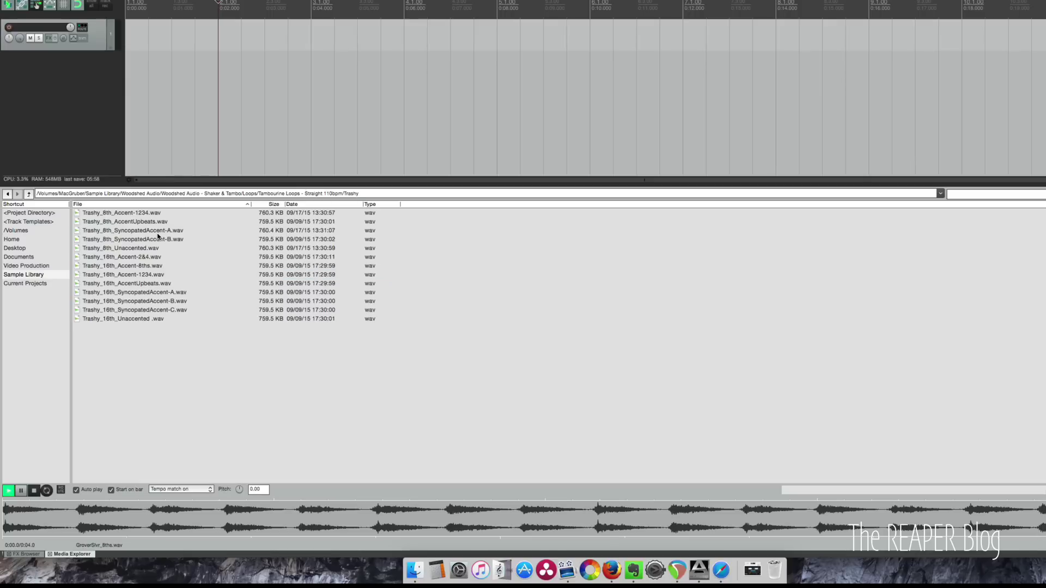
key(Down)
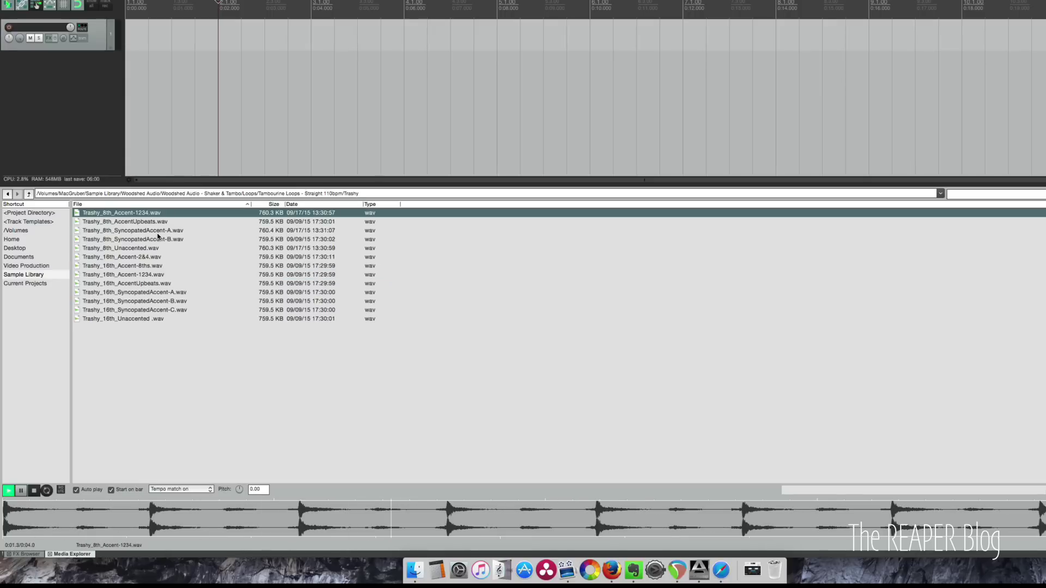
key(Down)
key(Down)
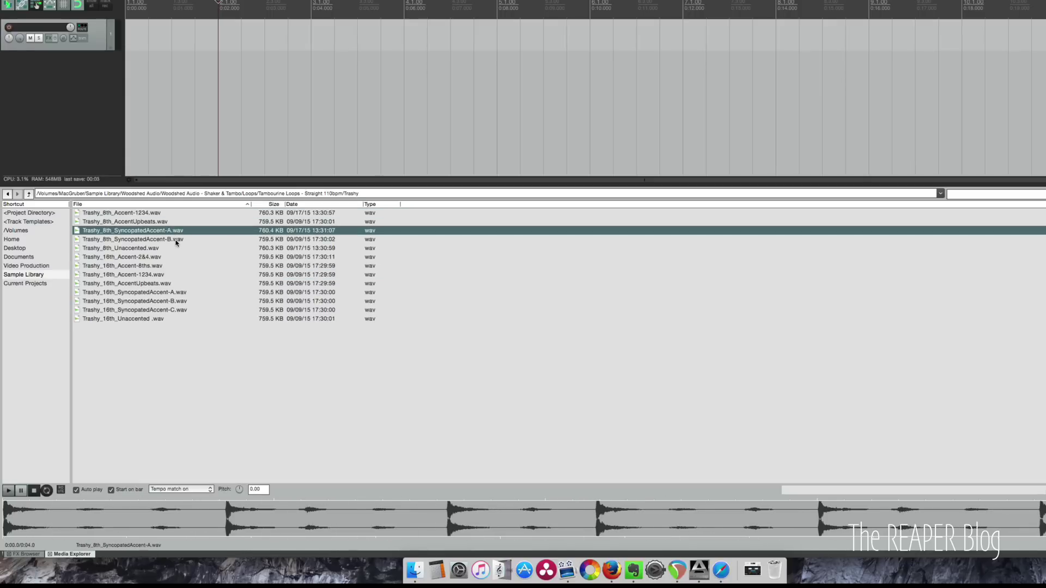
key(BackSpace)
key(BackSpace)
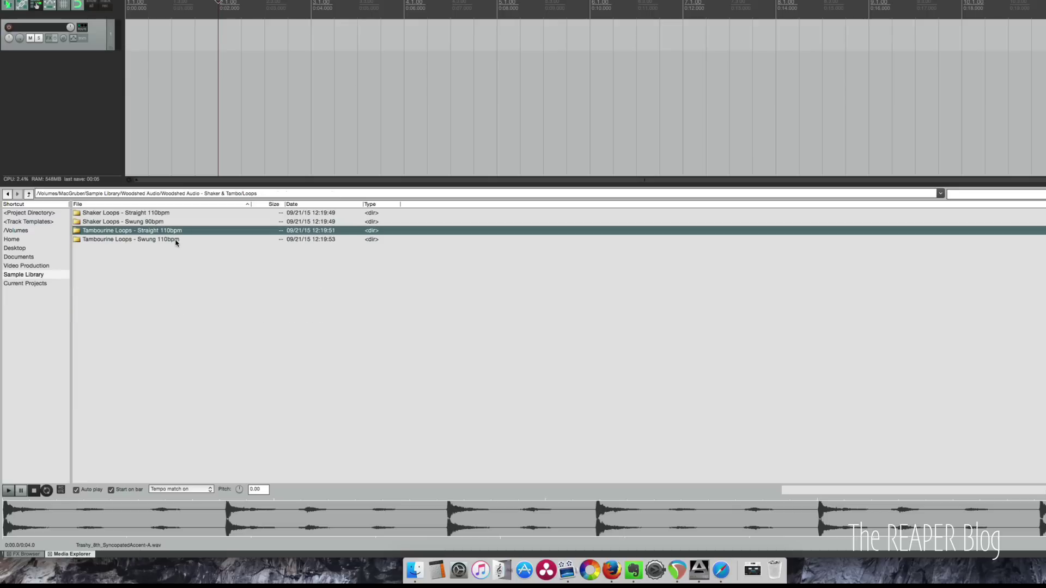
Step: Audition Bottle Caps shaker one-shots: Crunch_2, Natural_2, Take Me To Church_1 and _4
key(BackSpace)
key(Down)
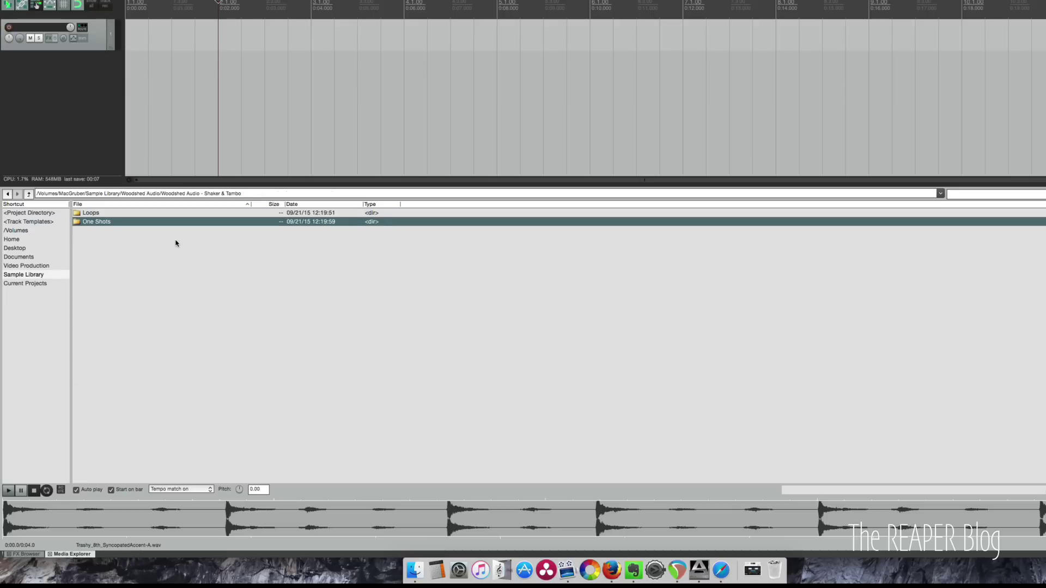
key(Return)
key(Down)
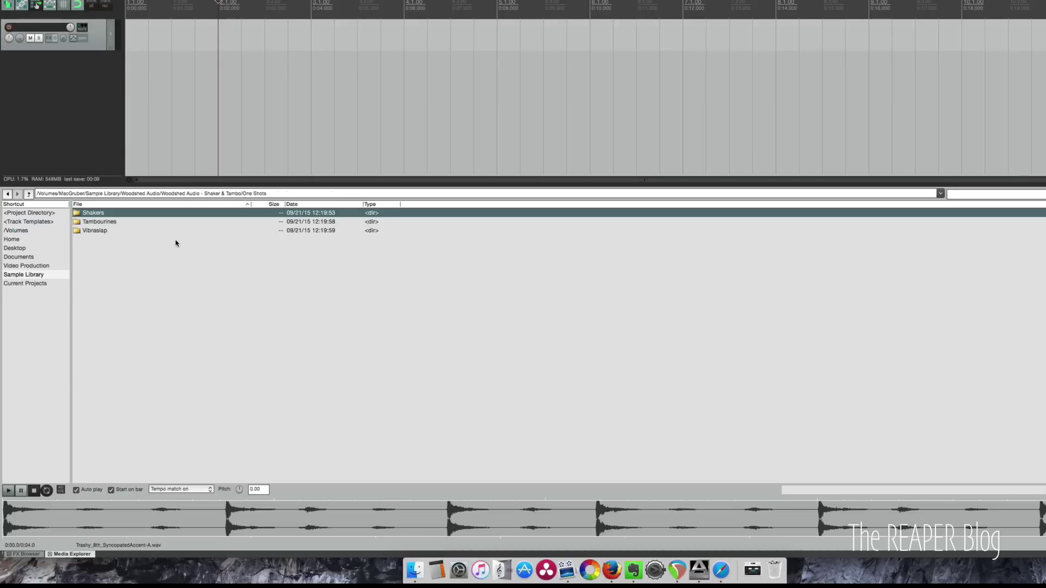
key(Return)
key(Down)
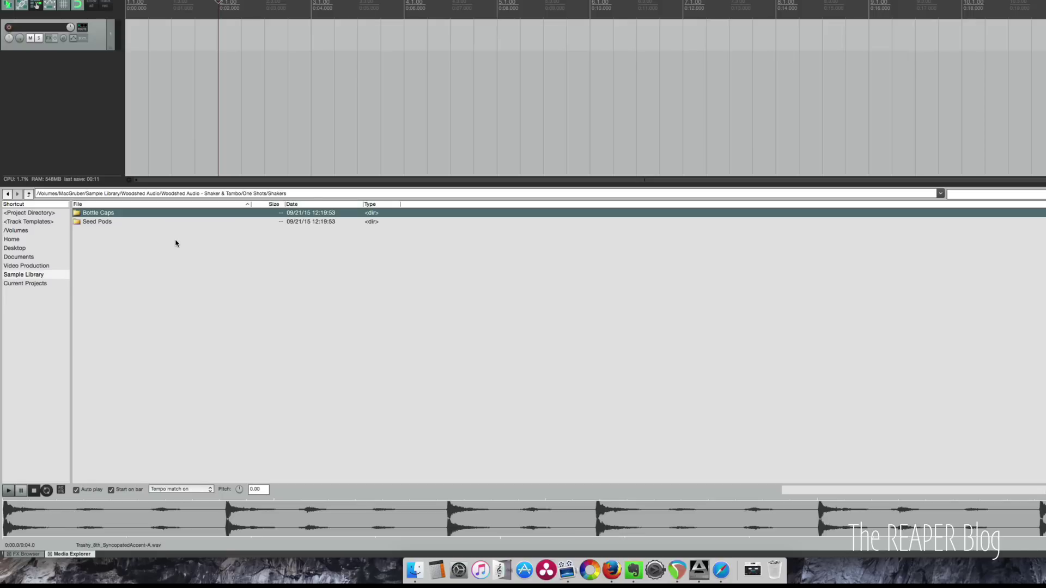
key(Return)
key(Down)
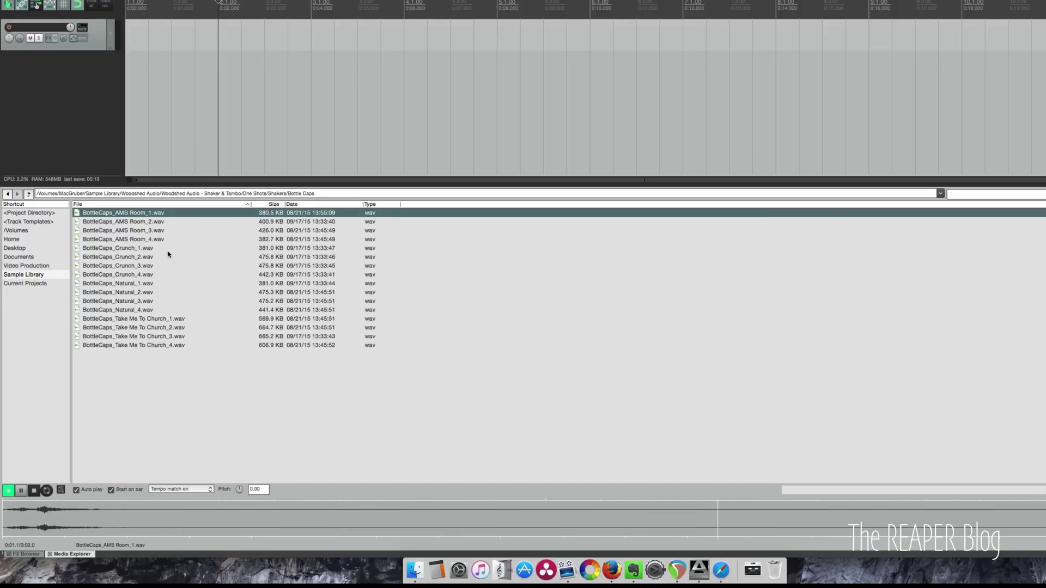
click(168, 254)
click(159, 294)
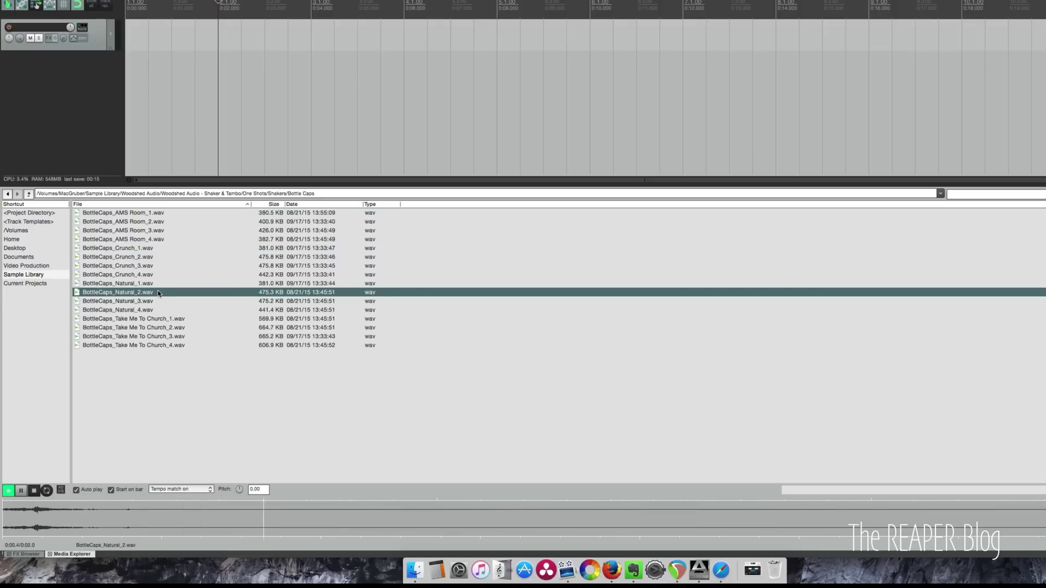
click(157, 317)
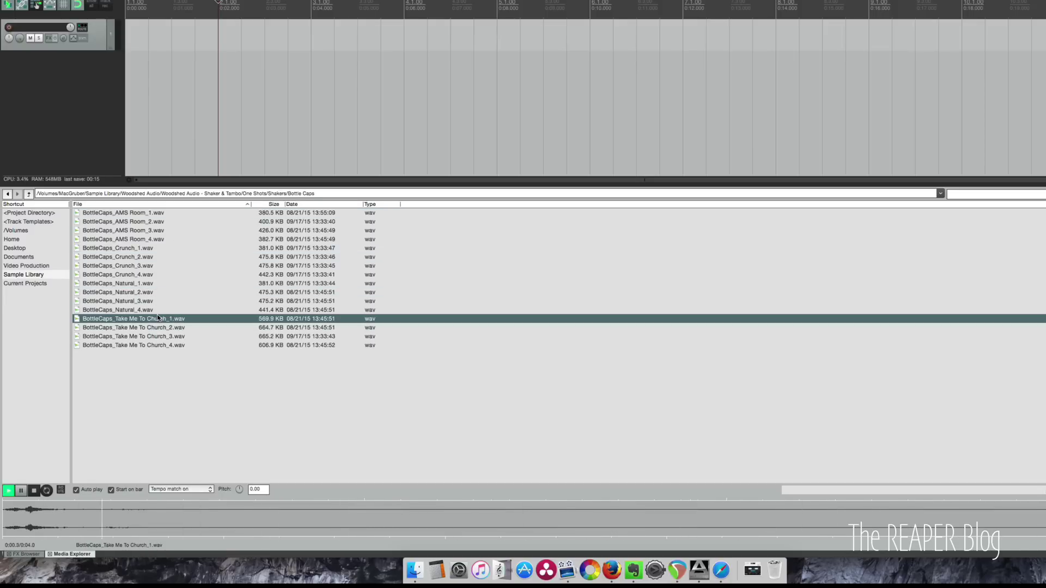
click(161, 345)
Step: Preview the Seed Pods Natural 1–3 and Take Me To Church_1 one-shots
key(BackSpace)
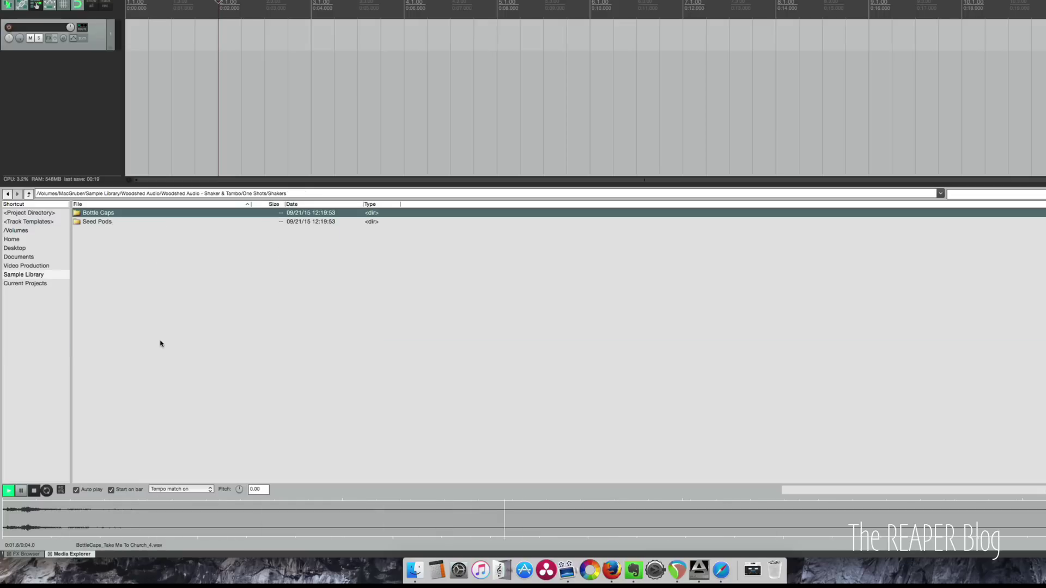
key(Down)
key(Return)
key(Down)
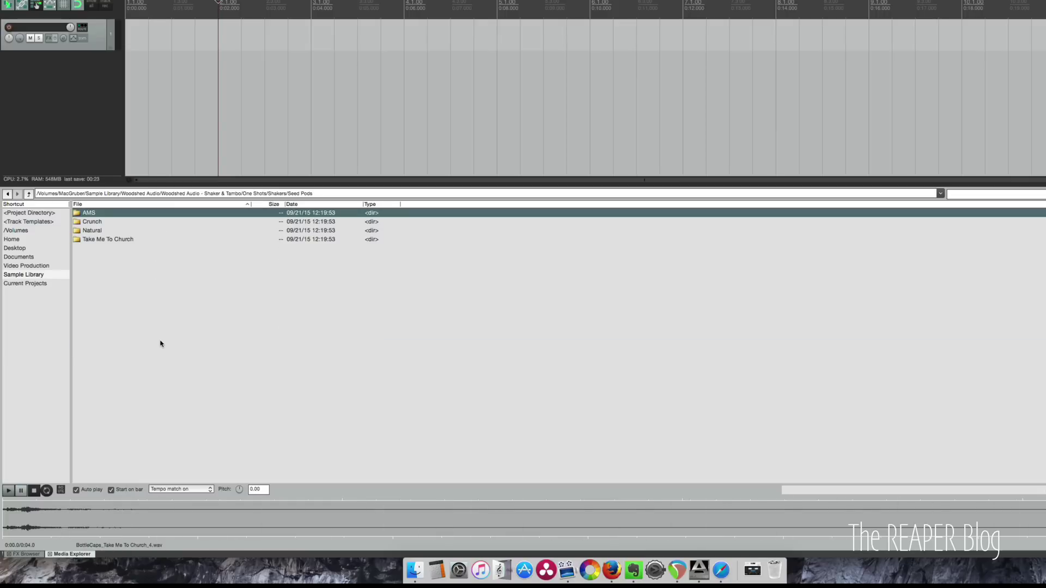
key(Down)
key(Down)
key(Return)
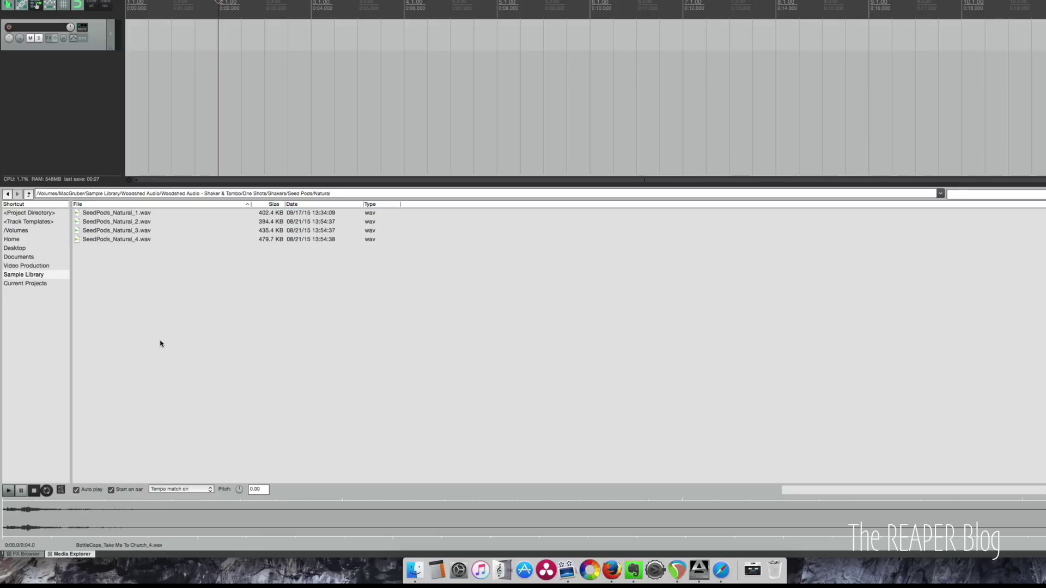
key(Down)
key(Down)
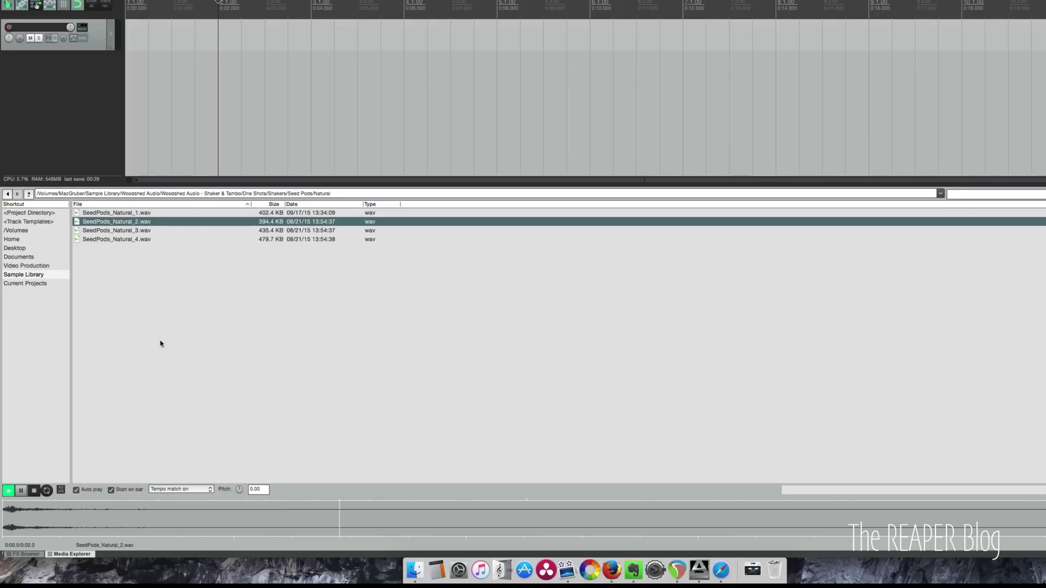
key(Down)
key(BackSpace)
key(Down)
key(Return)
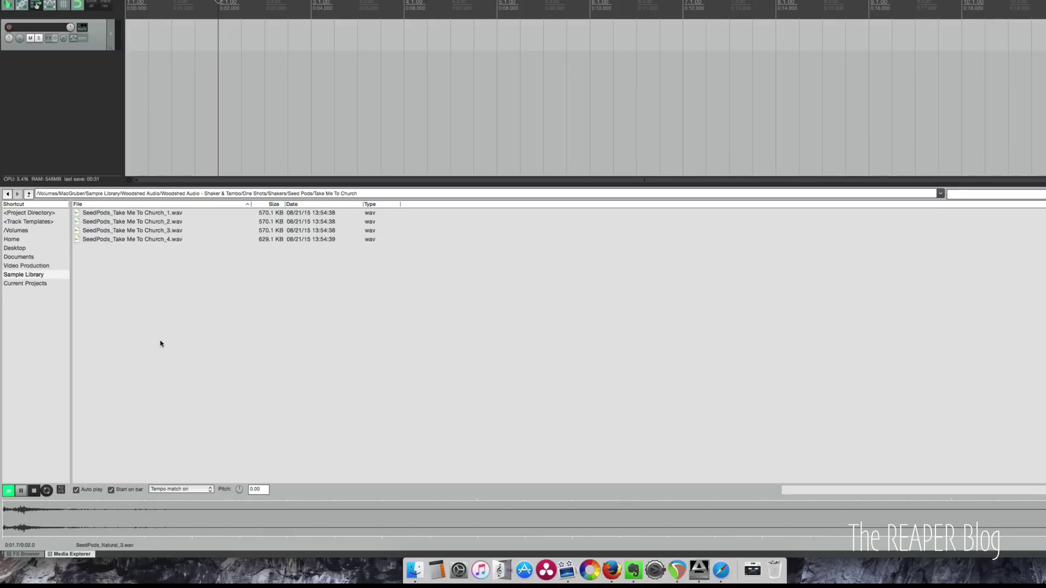
key(Down)
key(Down)
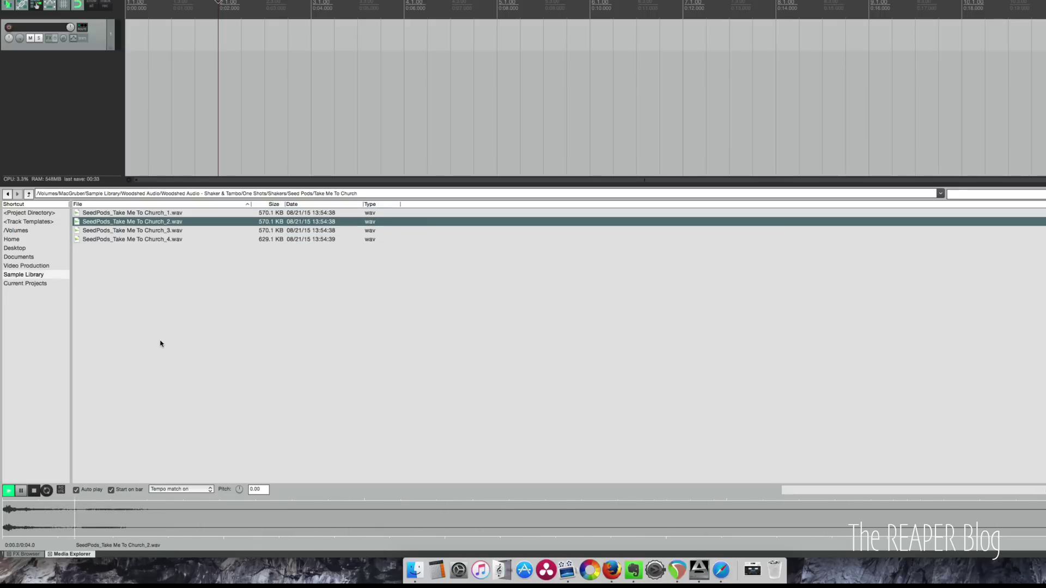
Step: Preview Seed Pods Take Me To Church_3, Crunch and AMS Room hits, ending at Shakers
key(Down)
key(BackSpace)
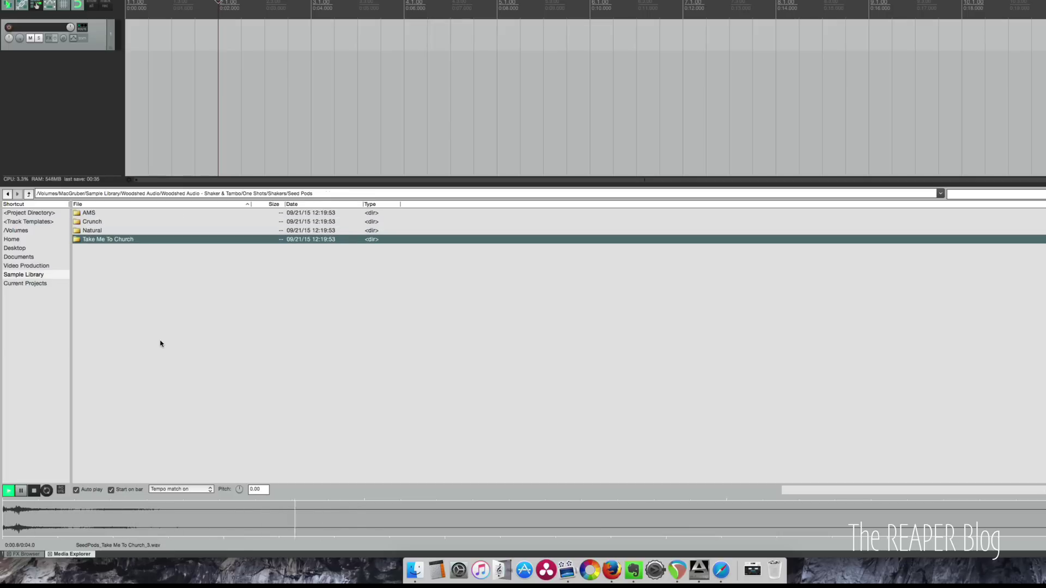
key(Up)
key(Up)
key(Return)
key(Down)
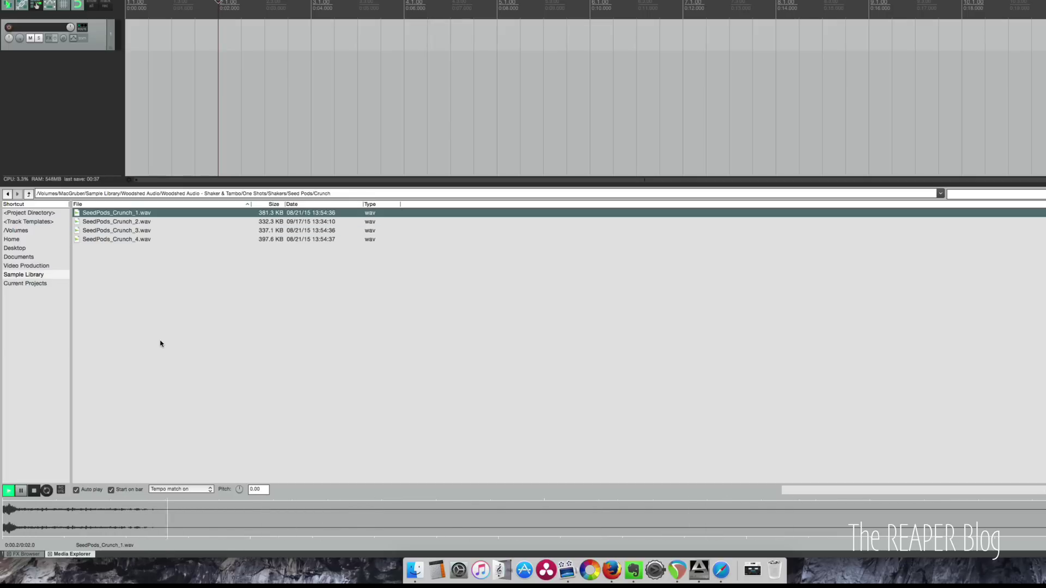
key(Down)
key(BackSpace)
key(Up)
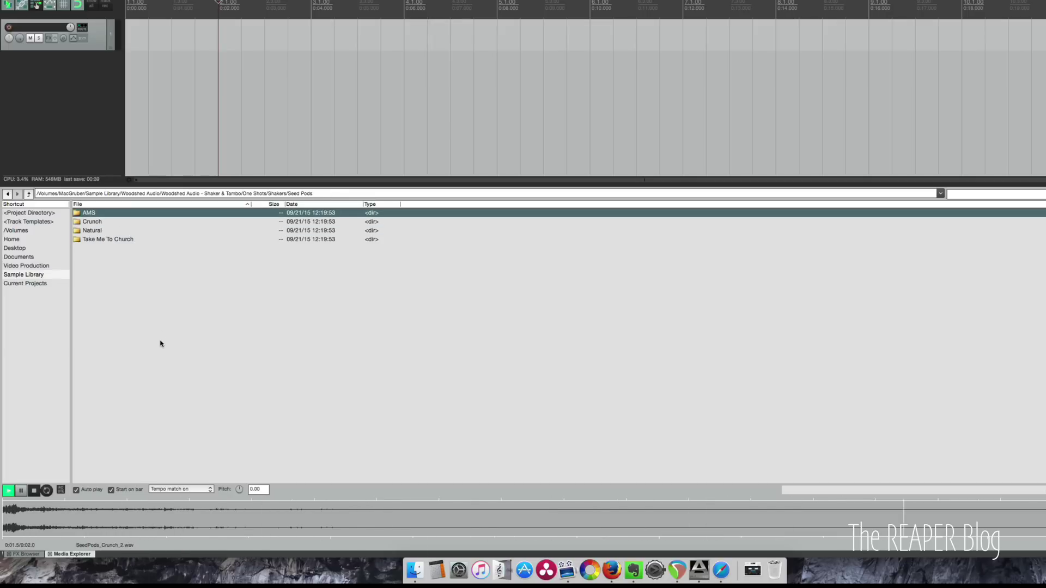
key(Return)
key(Down)
key(Down)
key(Down)
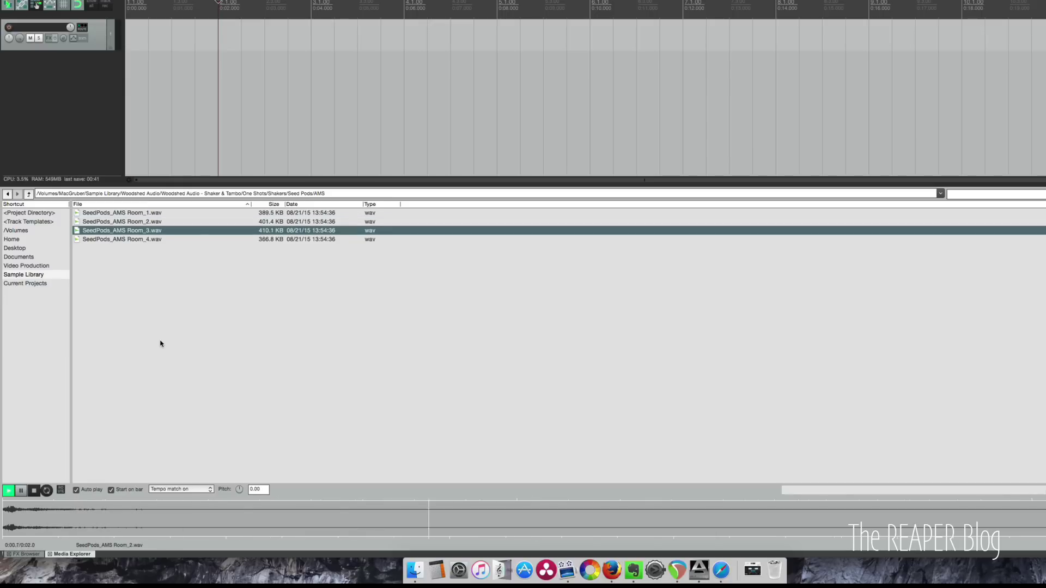
key(BackSpace)
Step: Preview vibraslap one-shots from the AMS and Take Me To Church folders
key(BackSpace)
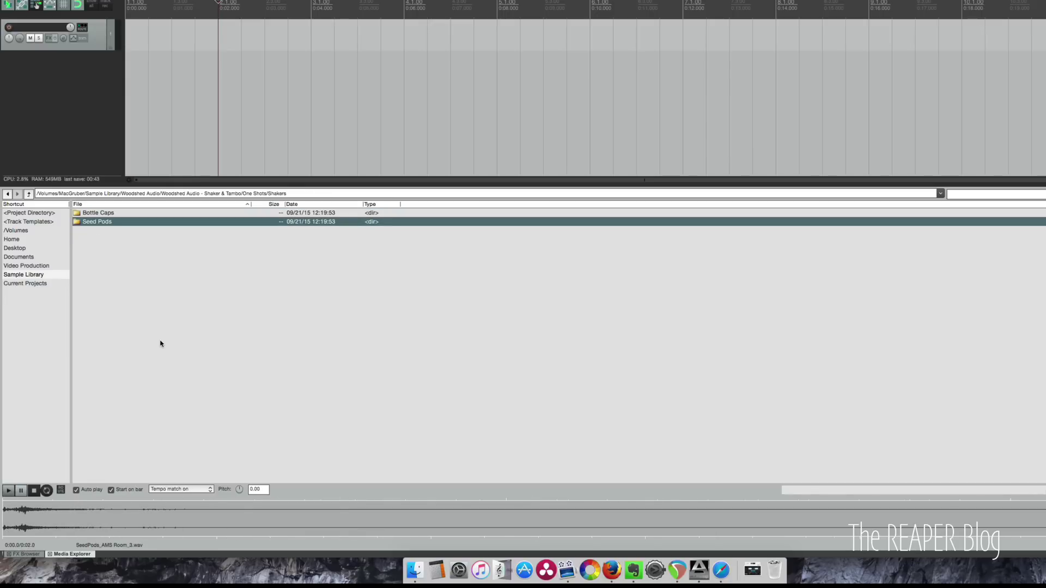
key(BackSpace)
key(Down)
key(Down)
key(Return)
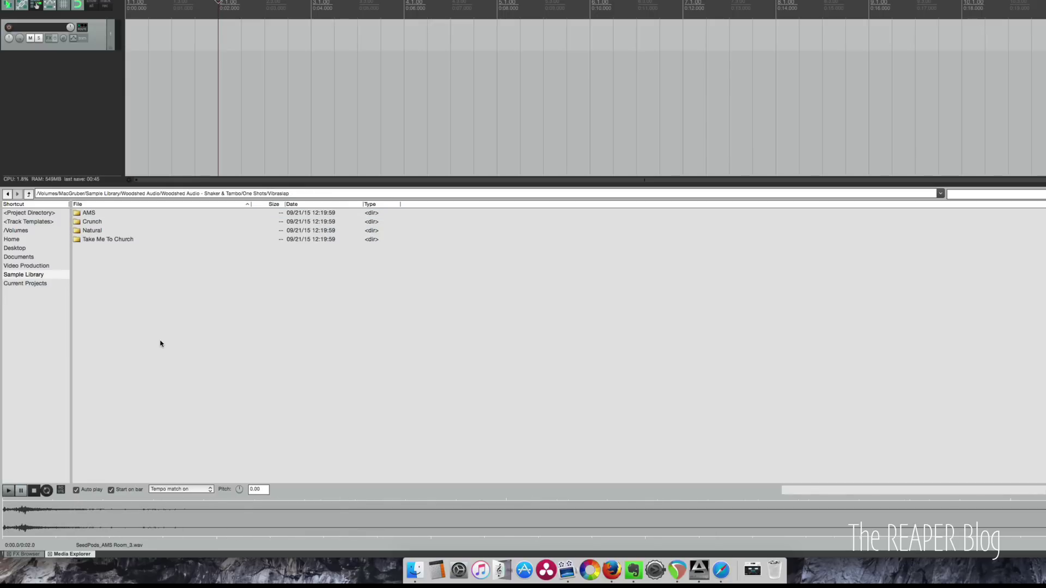
key(Down)
key(Return)
key(Down)
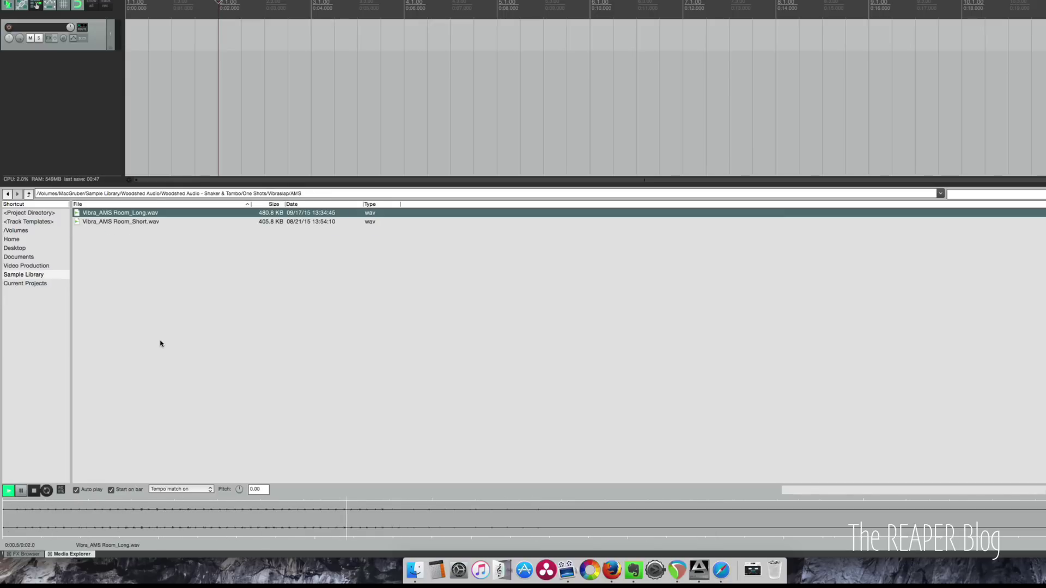
key(BackSpace)
key(Down)
key(Down)
key(Down)
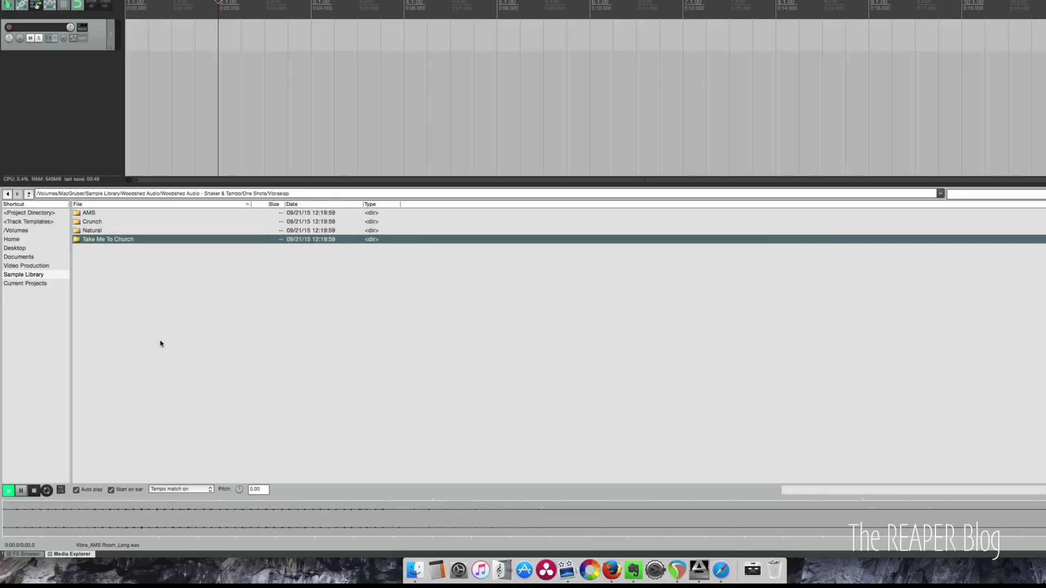
key(Return)
key(Down)
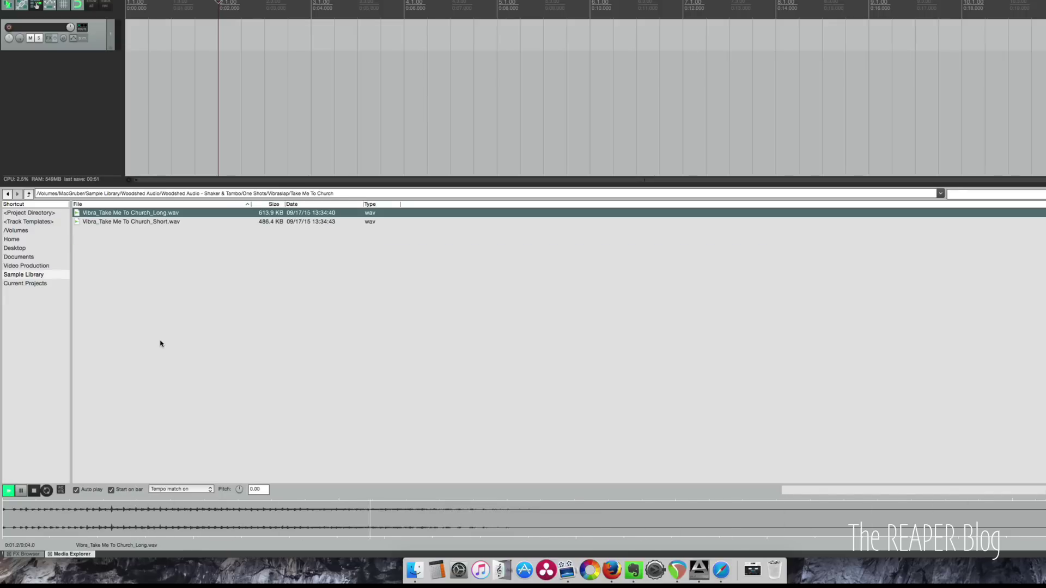
Step: Audition the Bright Loose tambourine hits: Hard_1, a medium hit and Soft_1
key(BackSpace)
key(BackSpace)
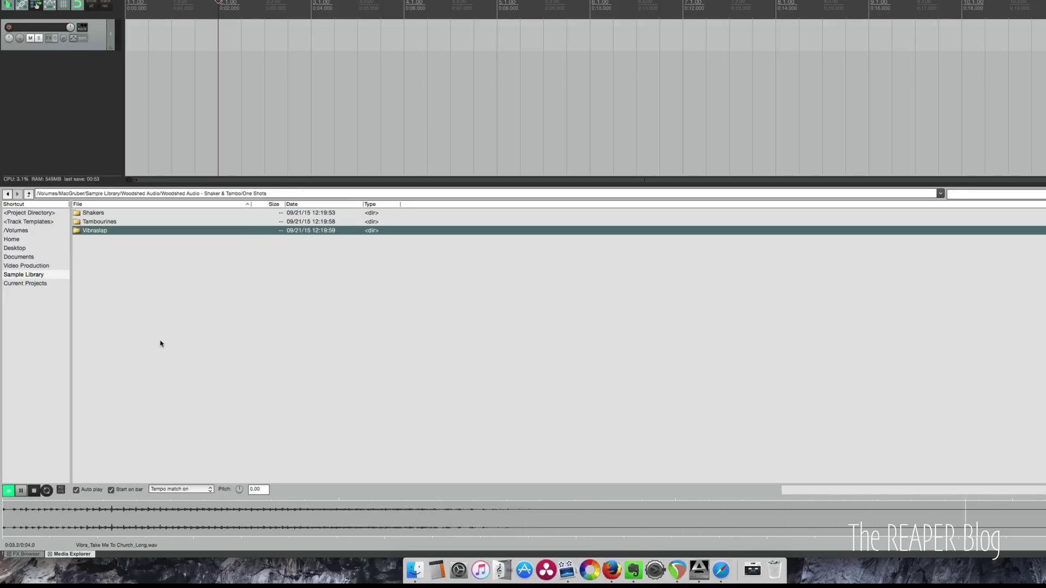
key(Up)
key(Return)
key(Down)
key(Return)
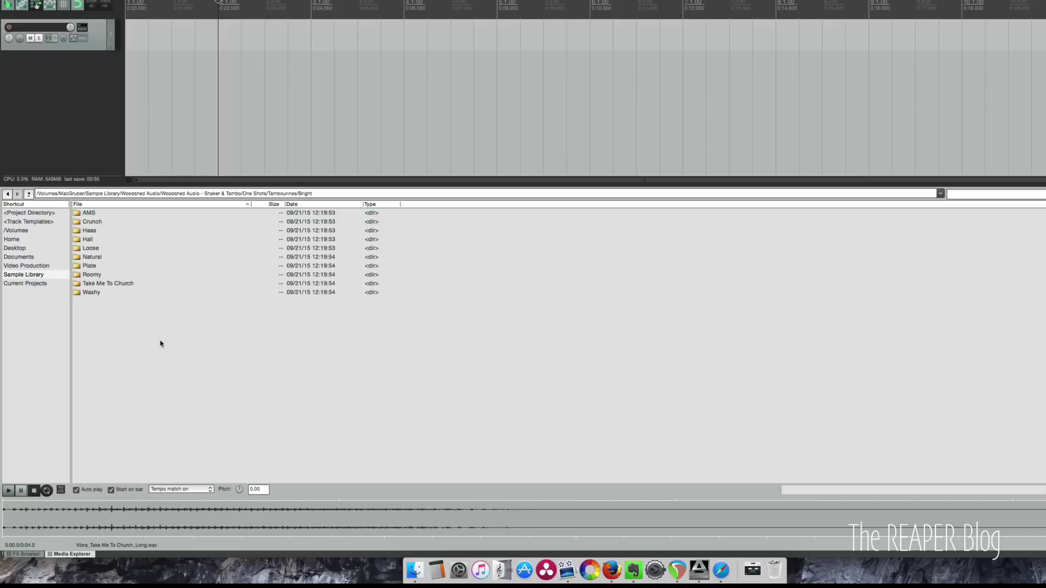
key(Down)
key(Down)
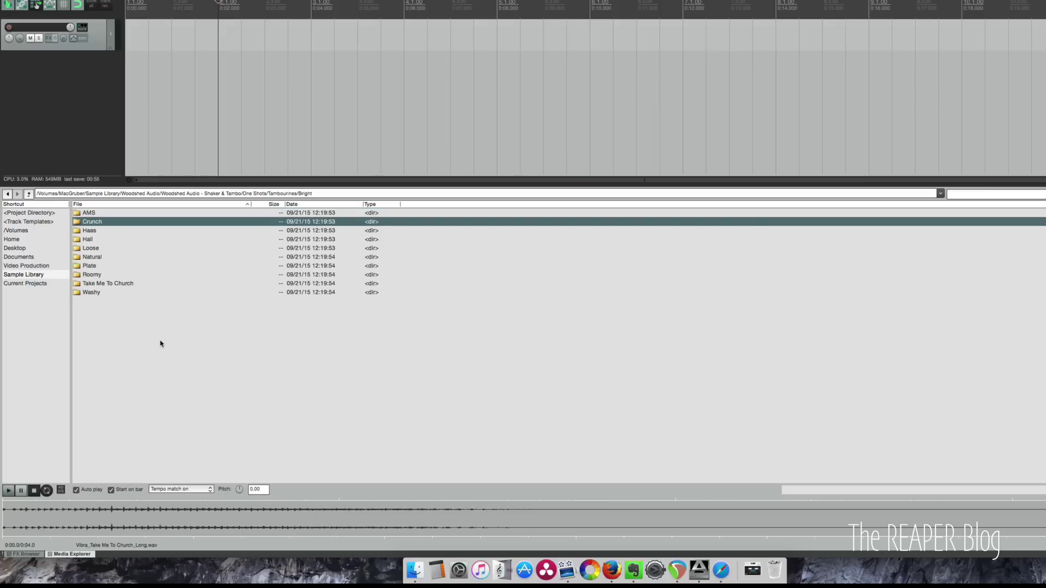
click(115, 250)
key(Return)
key(Down)
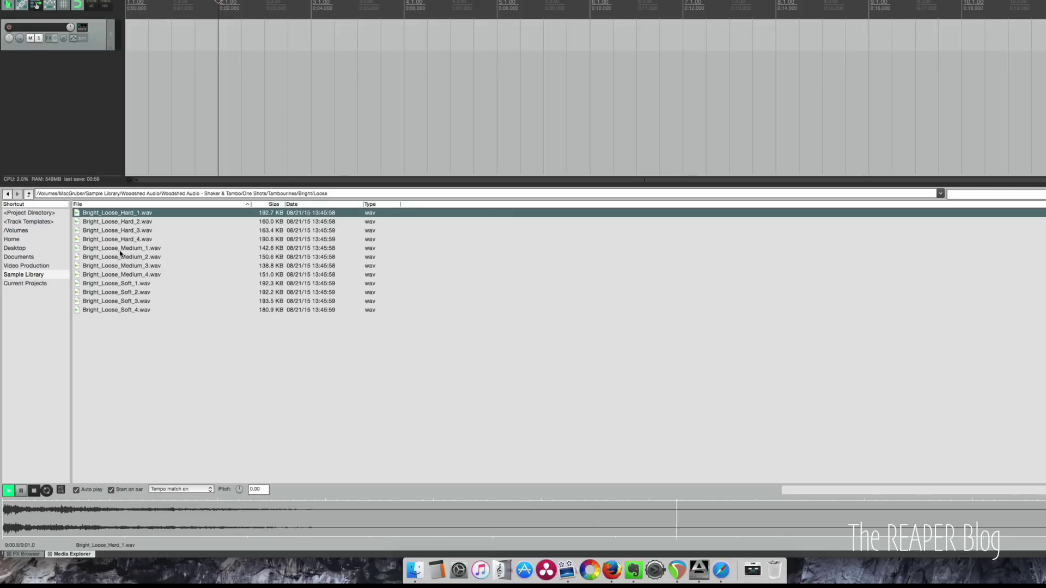
click(121, 249)
click(140, 285)
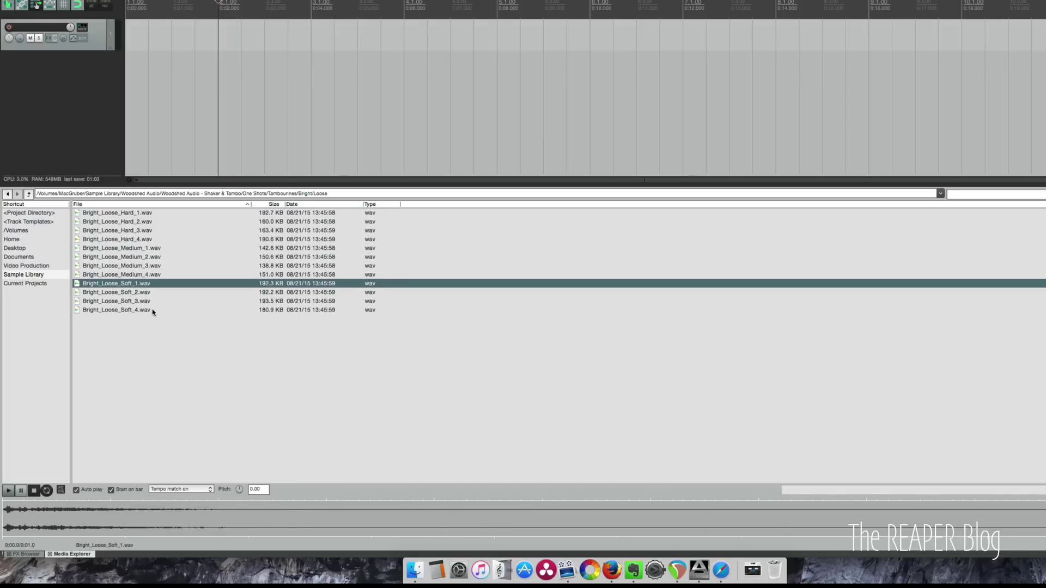
Step: Audition the Bright Plate tambourine hits through Bright_Plate_Medium_1.wav, ending at the Bright folder
key(BackSpace)
key(Down)
key(Down)
key(Return)
key(Down)
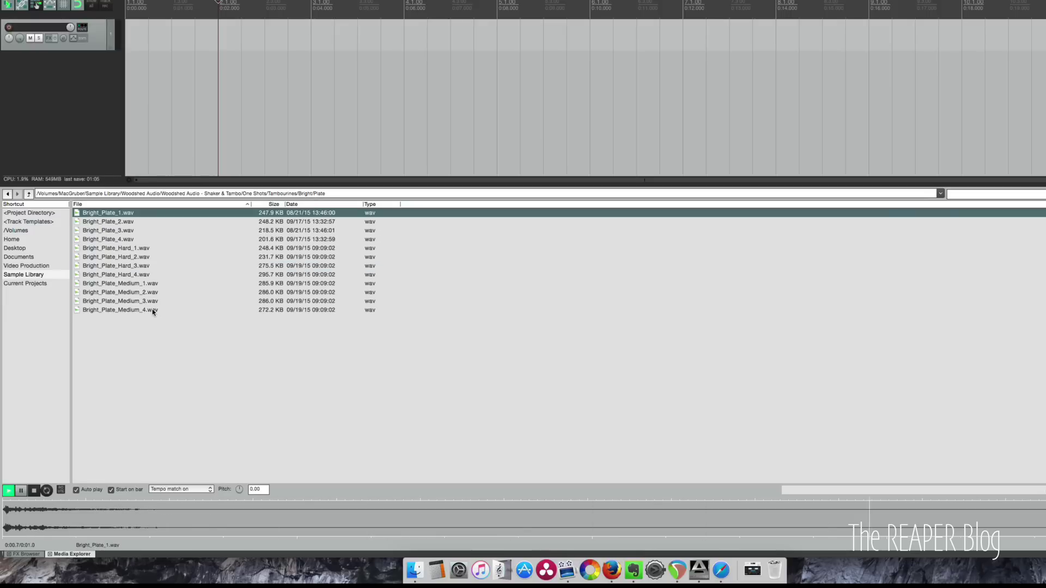
click(150, 259)
click(142, 284)
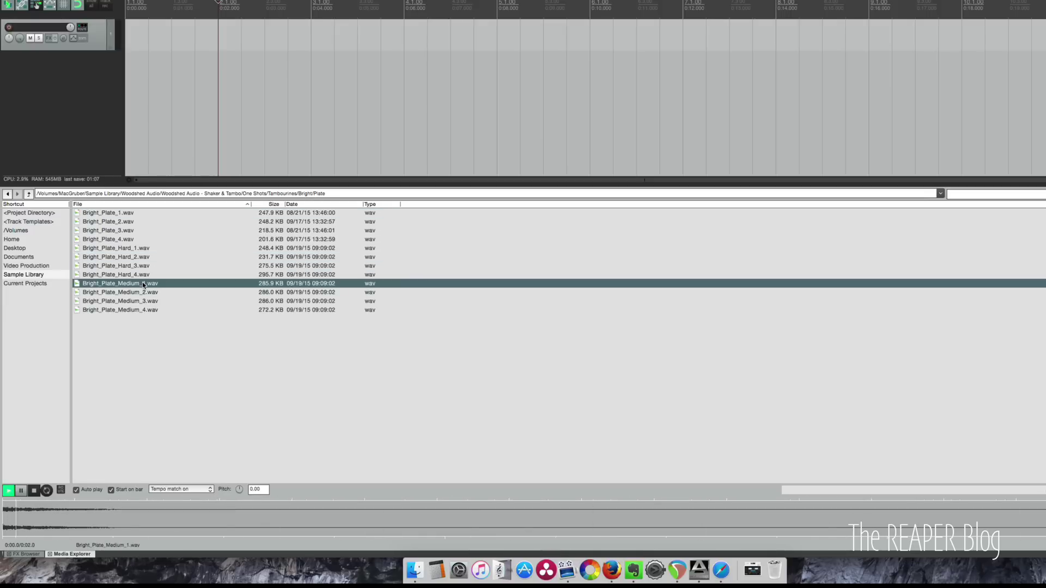
key(BackSpace)
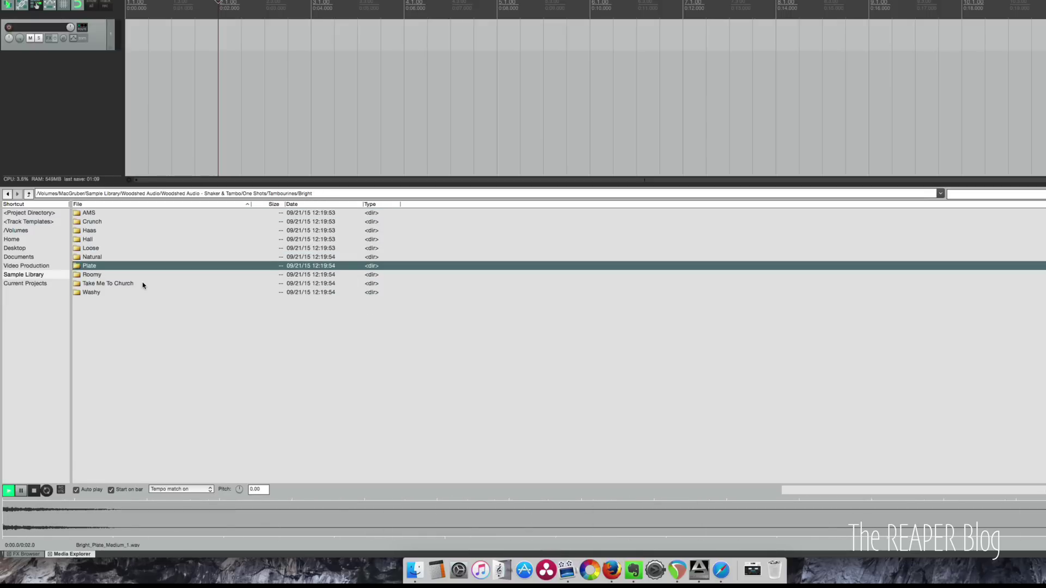
Step: Preview Meinl_Medium_8th_Accent2&4.wav from Loops > Shaker Loops - Straight 110bpm > Meinl Medium
key(BackSpace)
key(BackSpace)
key(BackSpace)
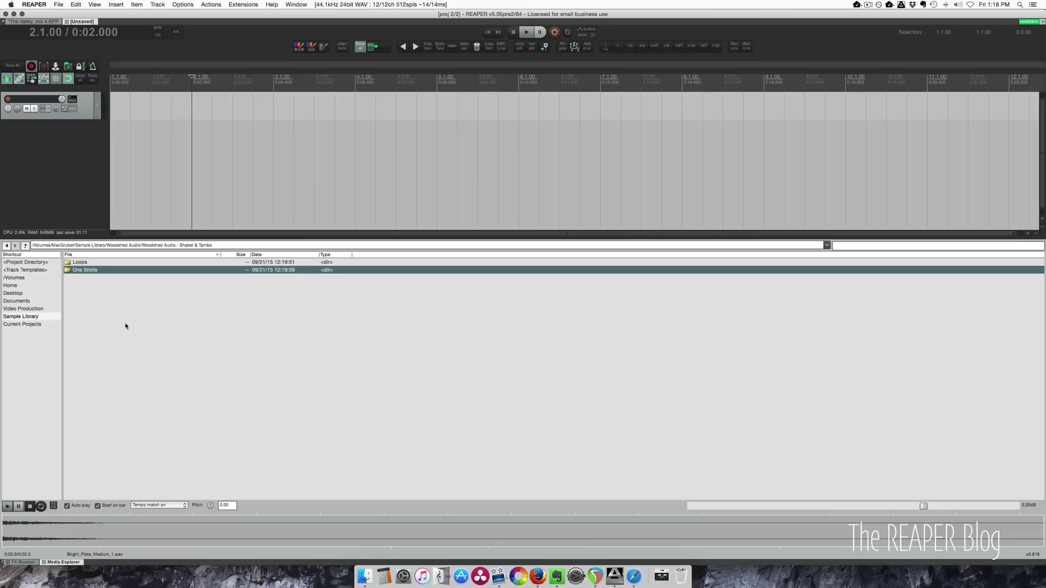
click(102, 264)
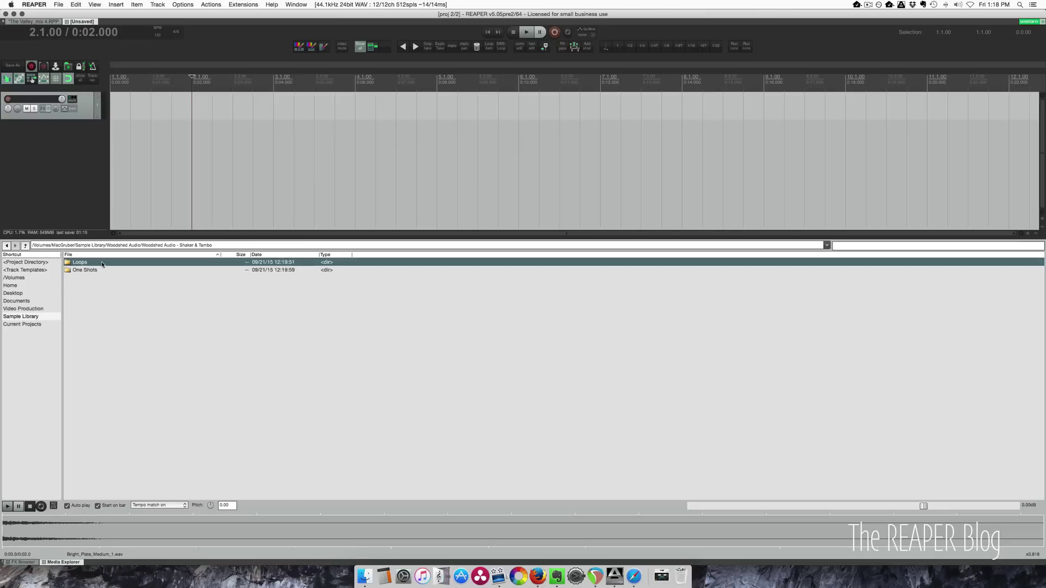
double_click(102, 264)
double_click(159, 264)
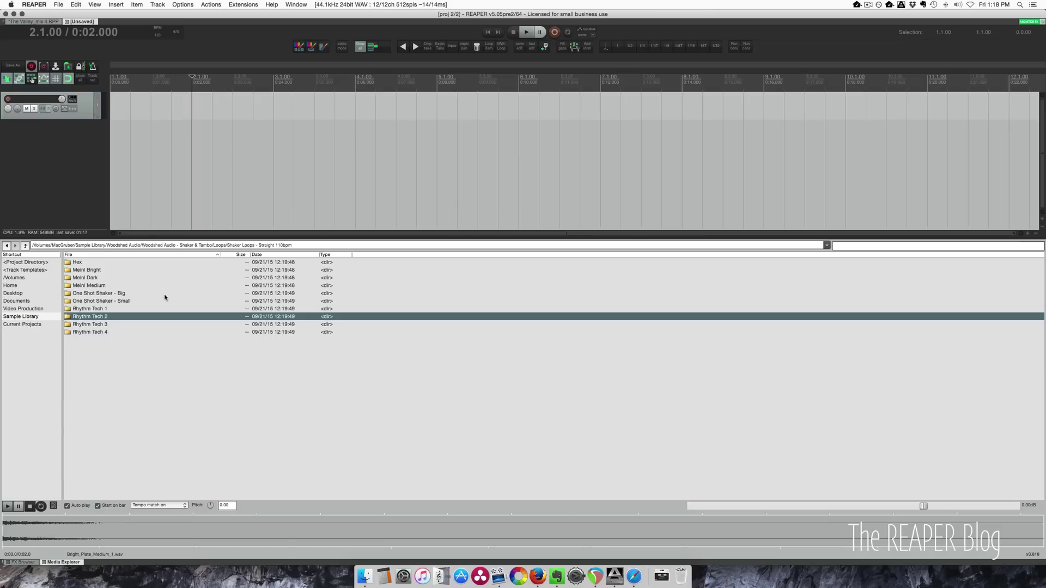
click(132, 287)
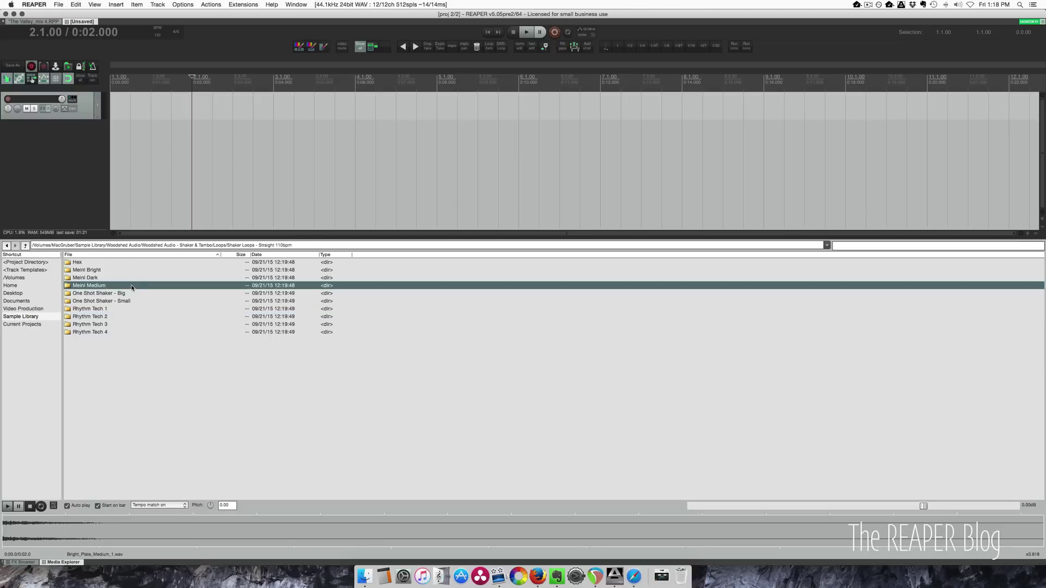
double_click(131, 287)
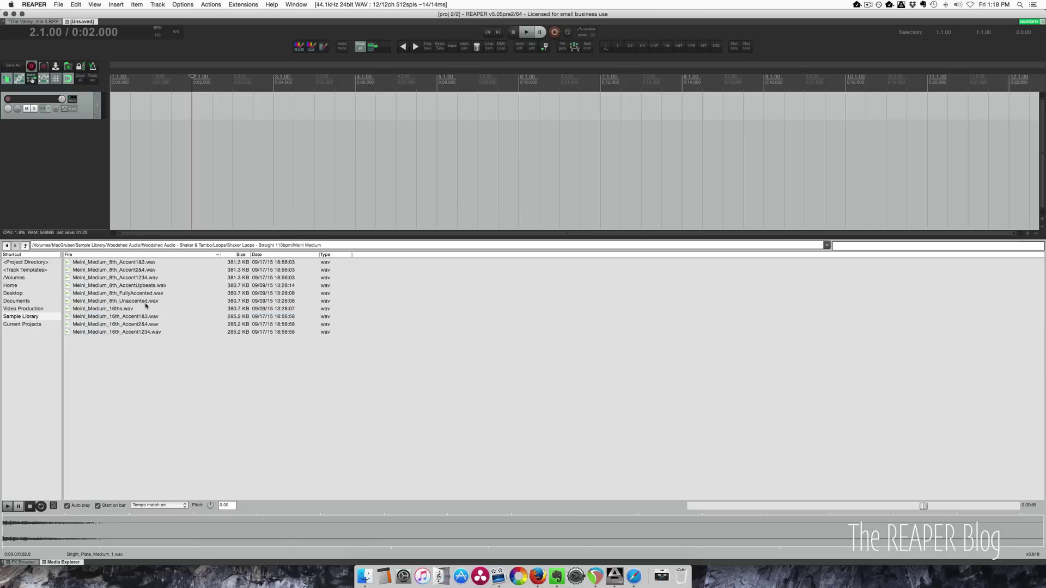
click(153, 270)
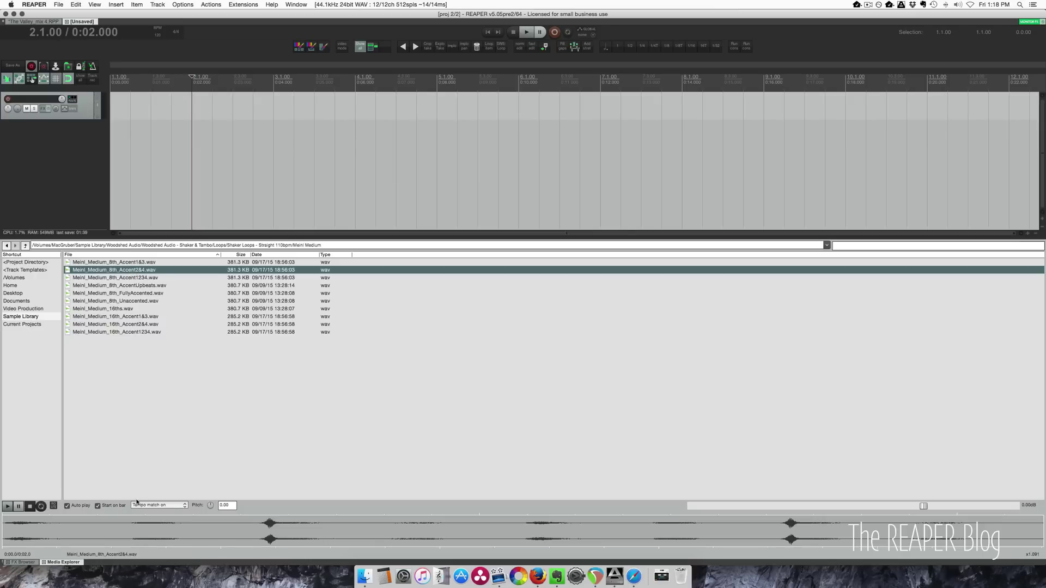
Step: Drop the shaker loop onto the track at bar 3 and set the play position inside it
drag(192, 217, 277, 110)
click(292, 109)
click(315, 112)
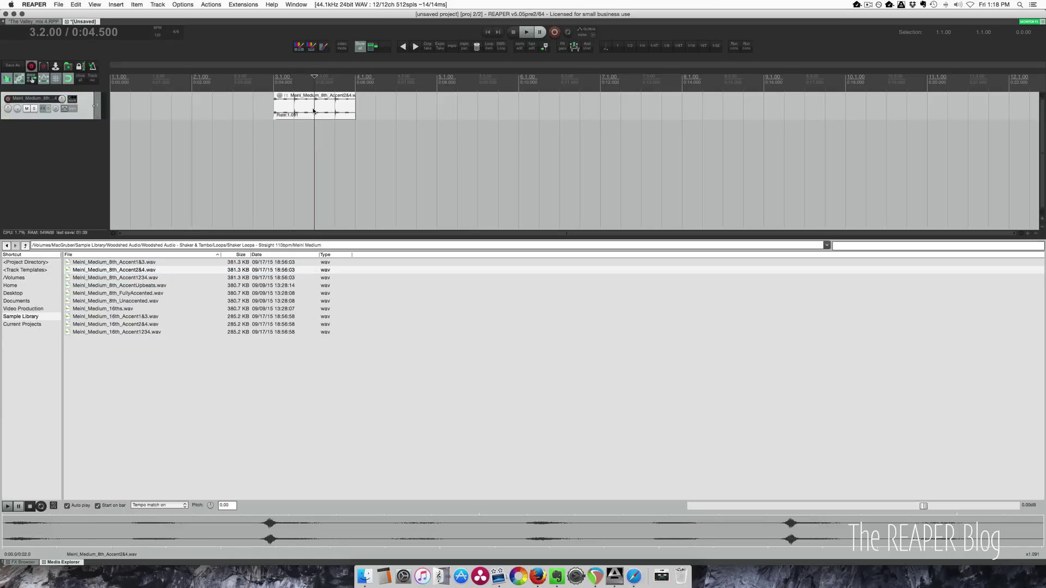
click(336, 109)
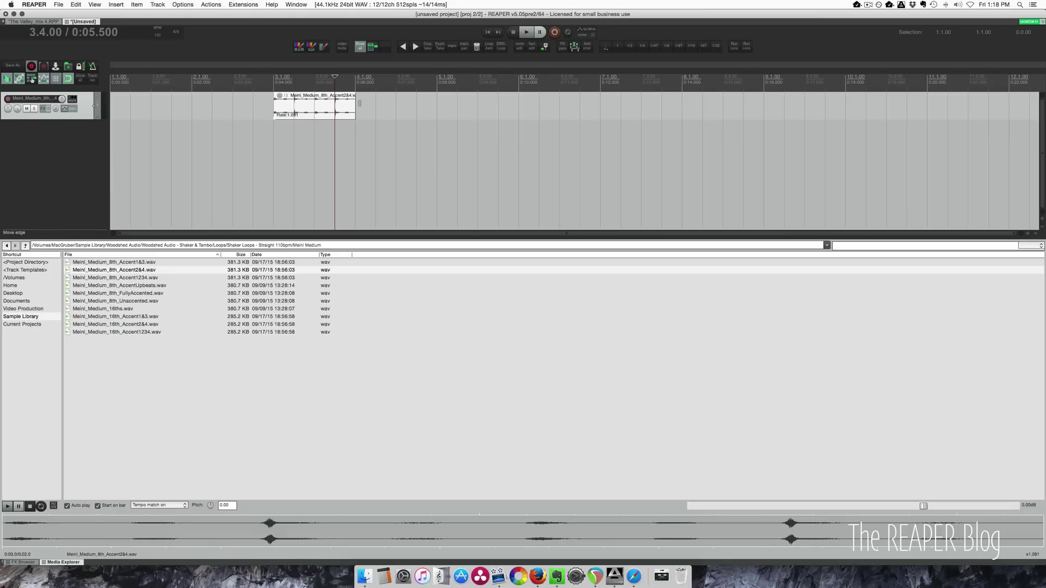
Step: Stretch the shaker loop item to repeat until bar 11 and play it
drag(354, 105, 927, 108)
click(274, 83)
key(space)
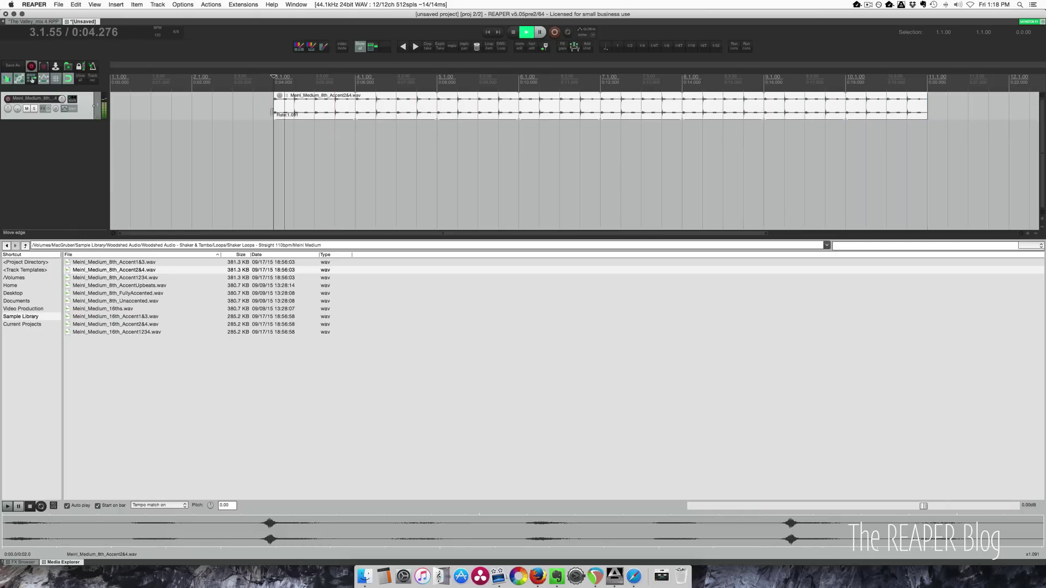
click(25, 246)
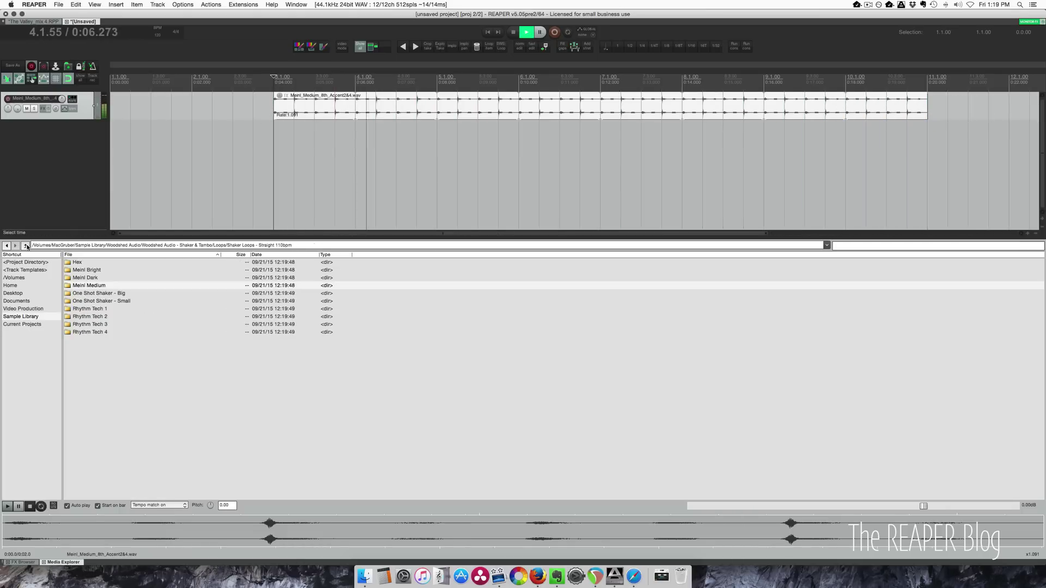
click(25, 246)
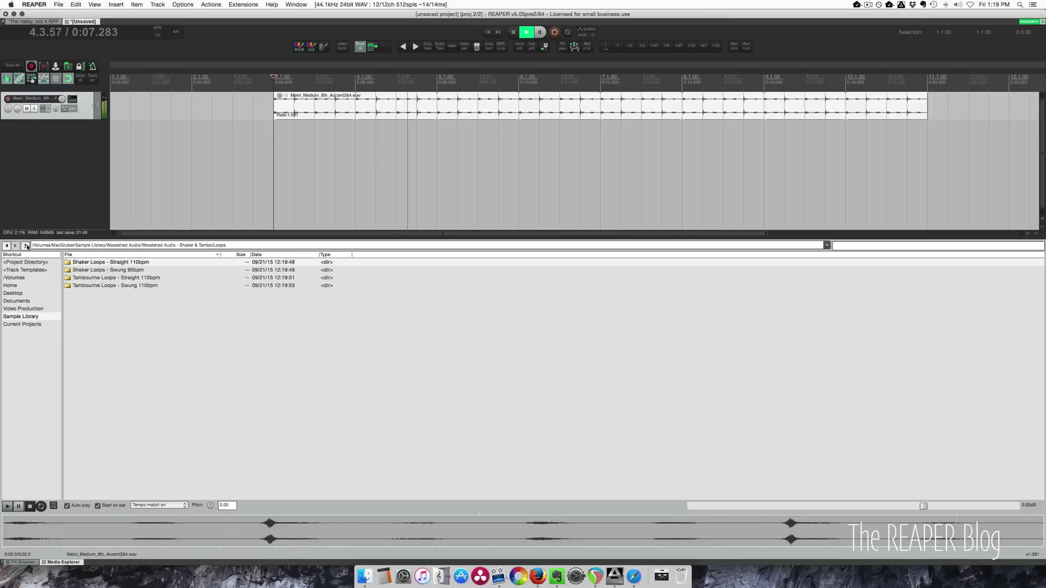
Step: Set the time selection to the item's 3.1–11.1 span, enable Repeat, and play it
click(550, 114)
key(space)
click(568, 32)
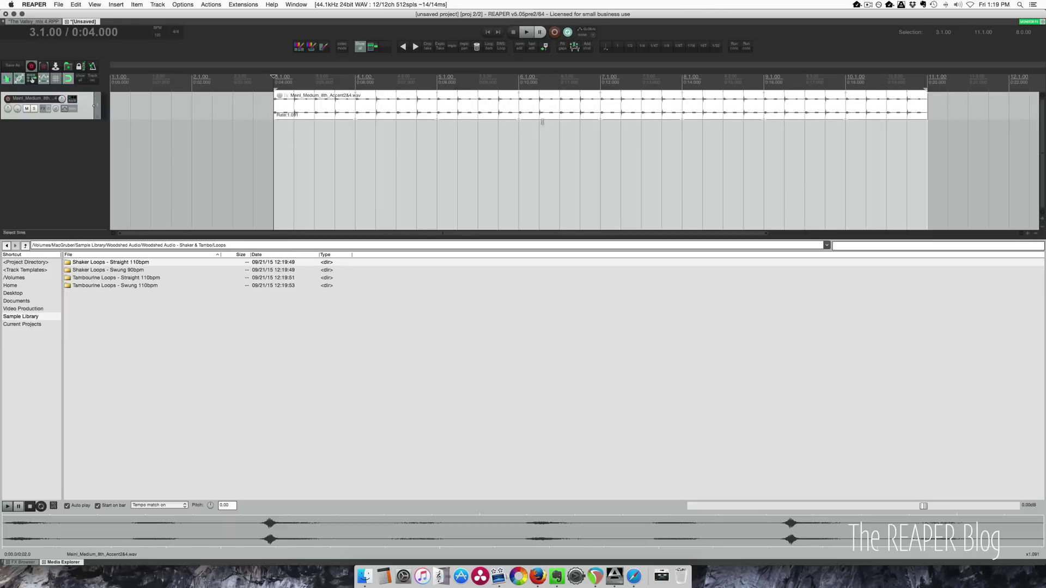
key(space)
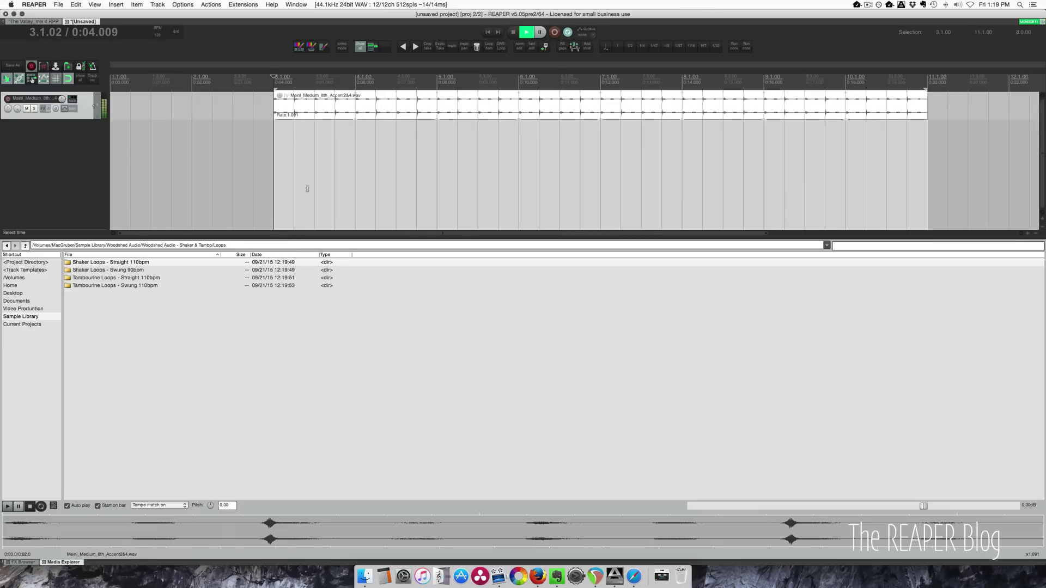
Step: Audition Grover Bronz tambourine loops at -6.30 dB preview volume, settling on GroverBronz_16ths_SyncopatedAccent-B.wav
double_click(158, 278)
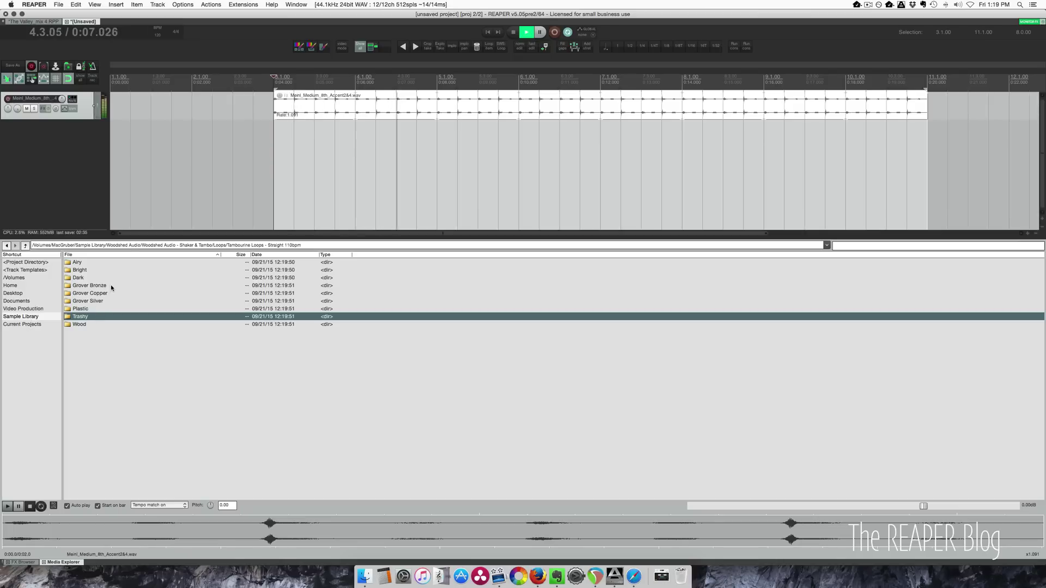
double_click(90, 285)
click(132, 270)
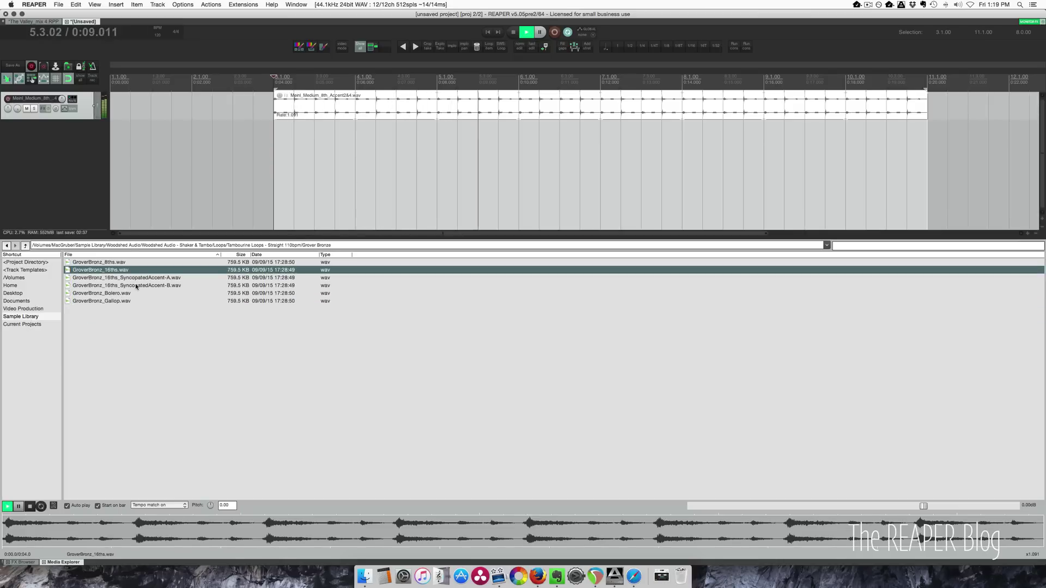
click(133, 262)
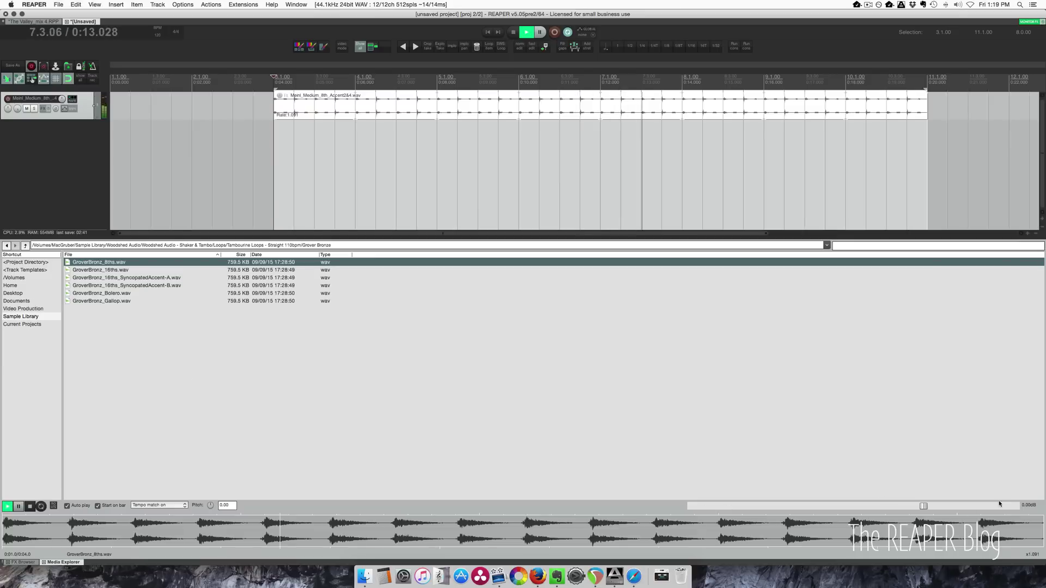
drag(926, 507, 874, 506)
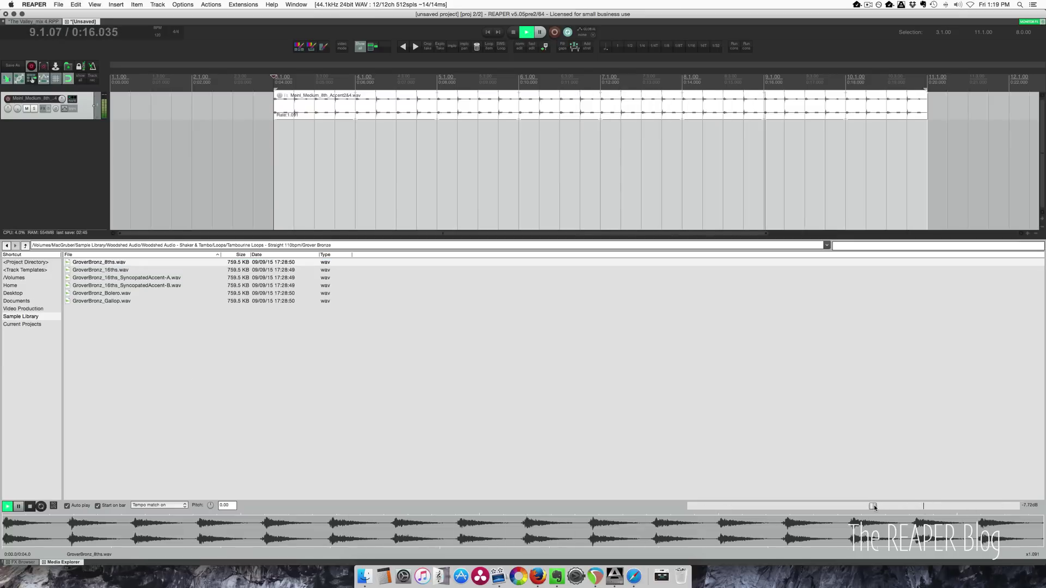
click(168, 286)
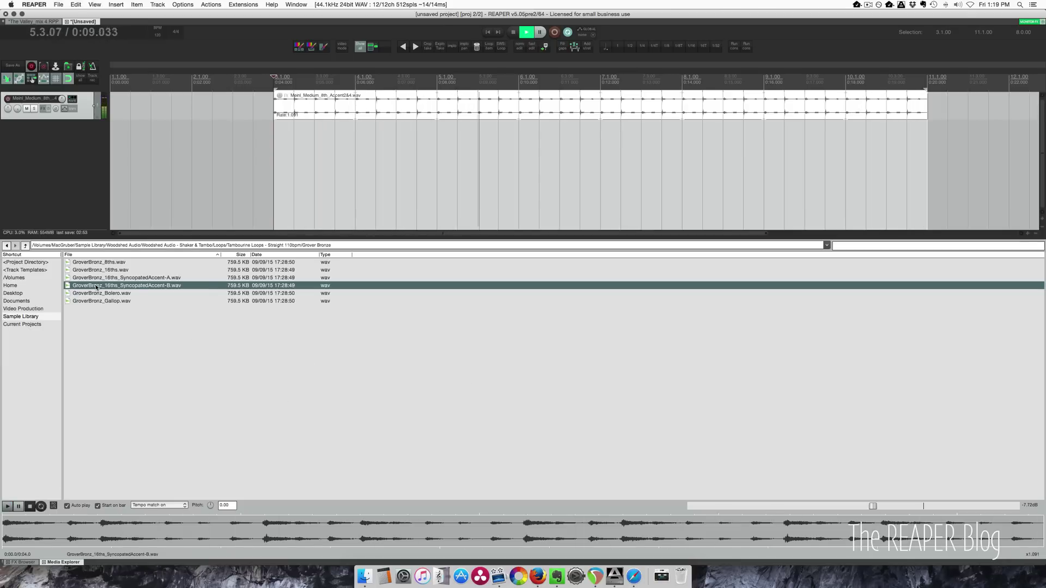
drag(87, 285, 174, 289)
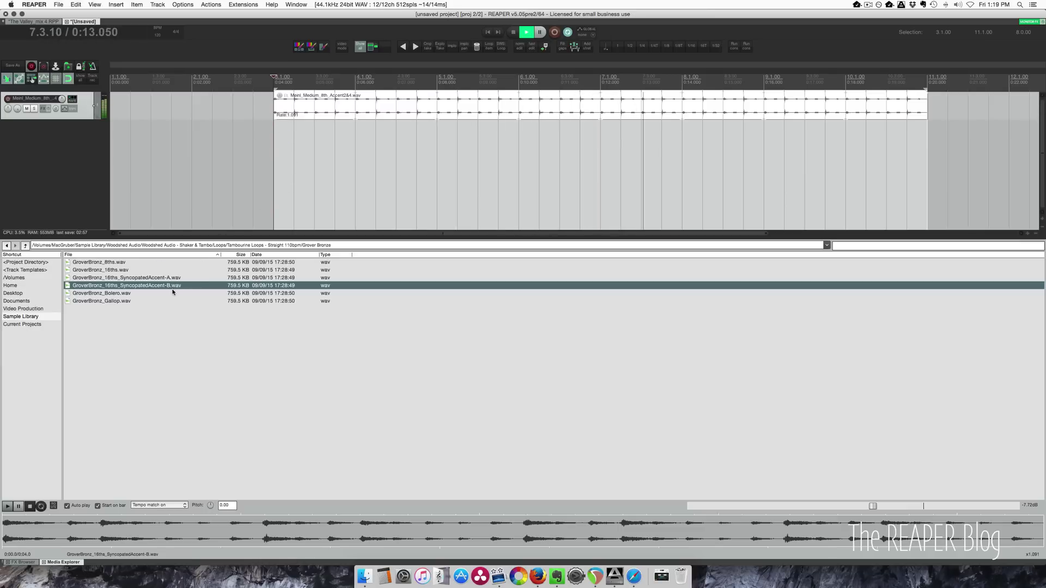
Step: Insert the Meinl_Medium_8th_Accent2&4 shaker loop across the time selection, bars 3 to 11
right_click(173, 288)
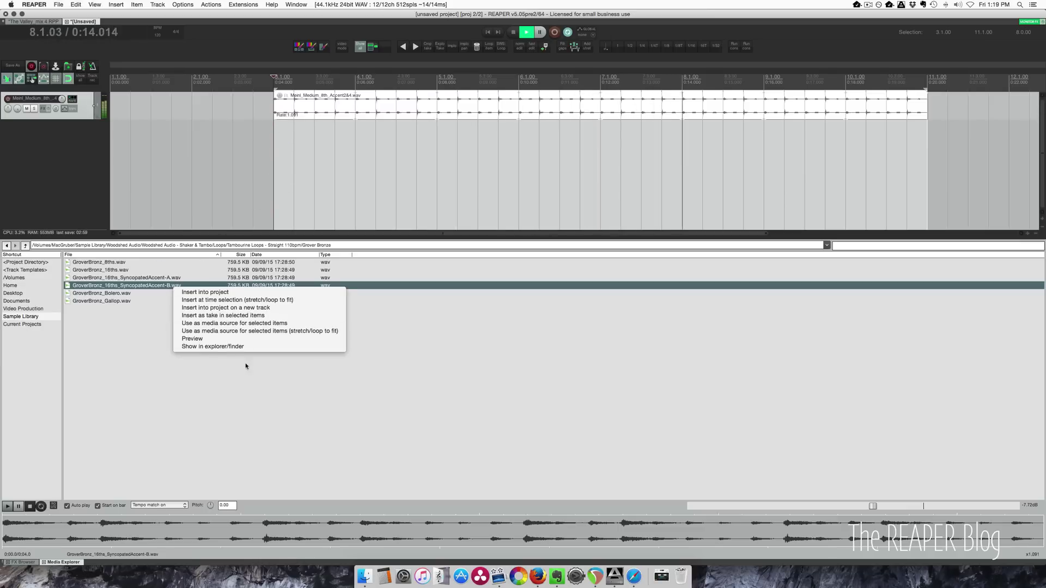
click(300, 300)
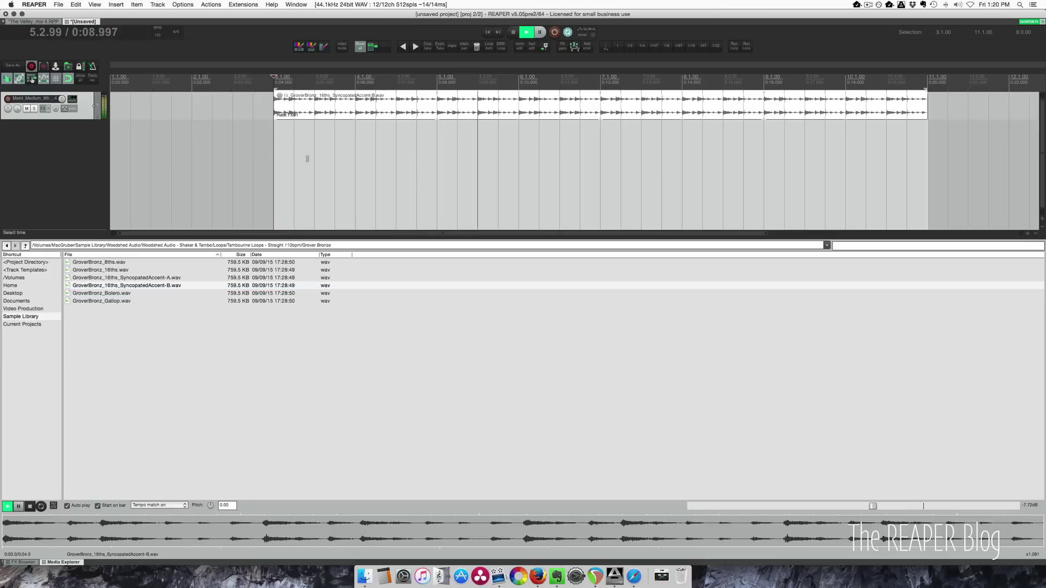
click(59, 159)
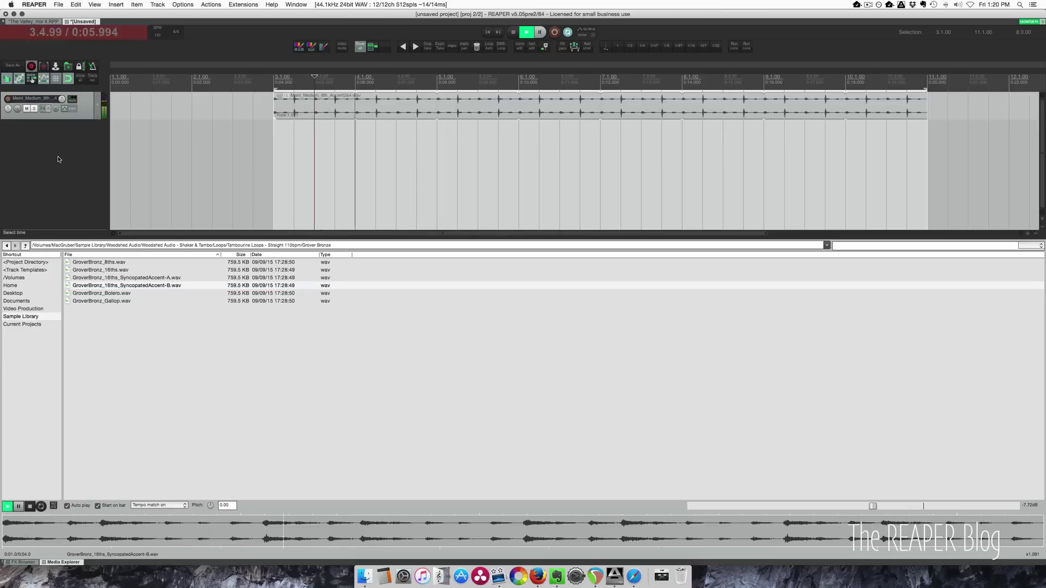
Step: Add a second track and fit the GroverBronz_16ths_SyncopatedAccent-B loop to bars 3–11 on it
double_click(88, 137)
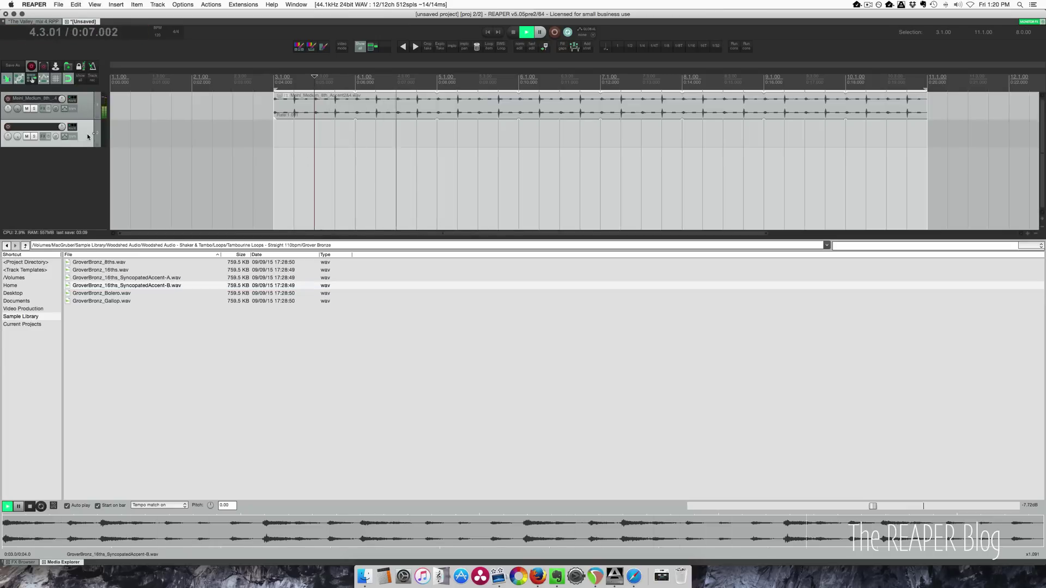
right_click(180, 285)
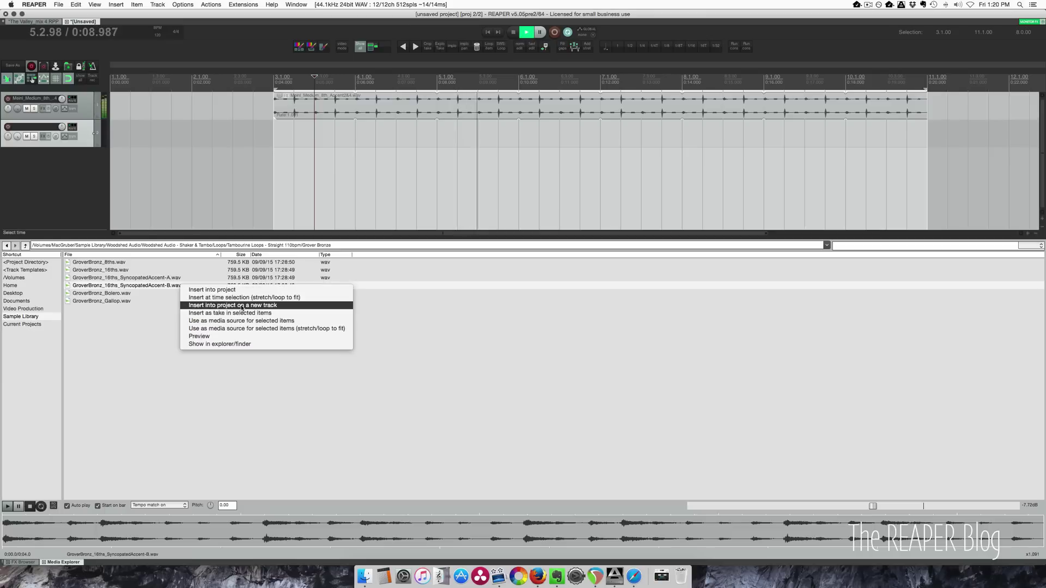
click(256, 298)
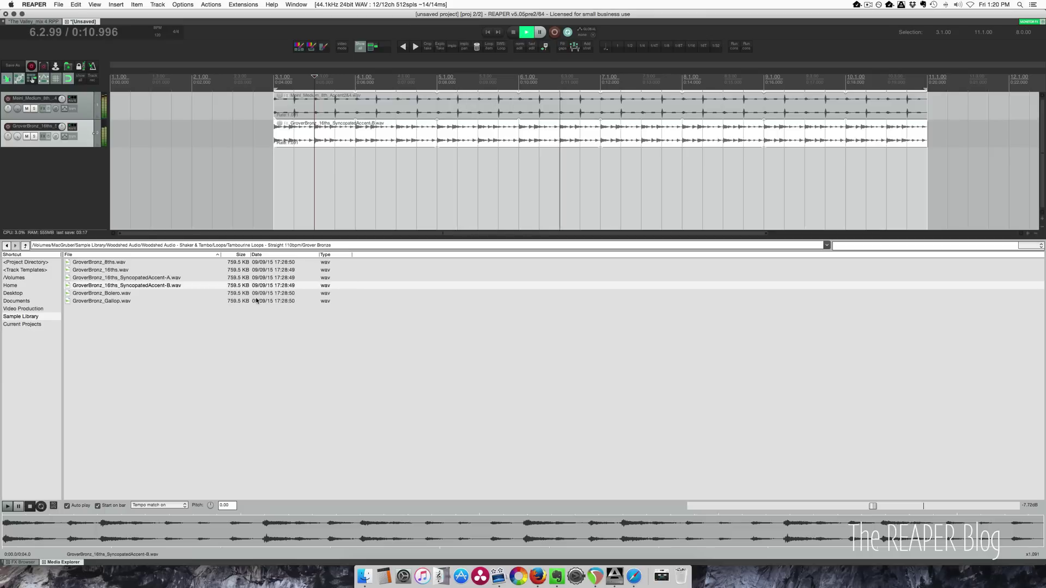
click(94, 164)
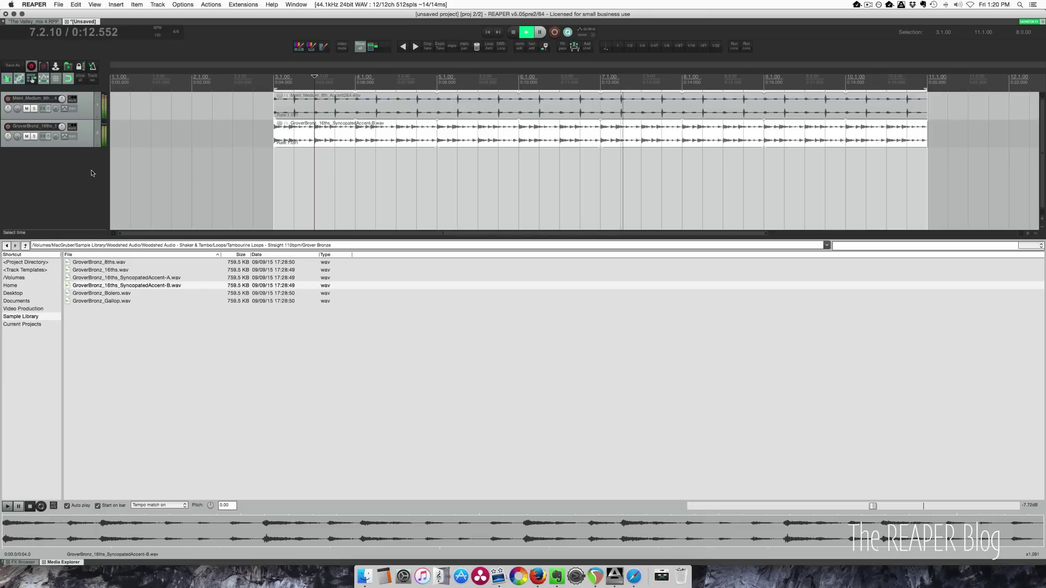
click(90, 138)
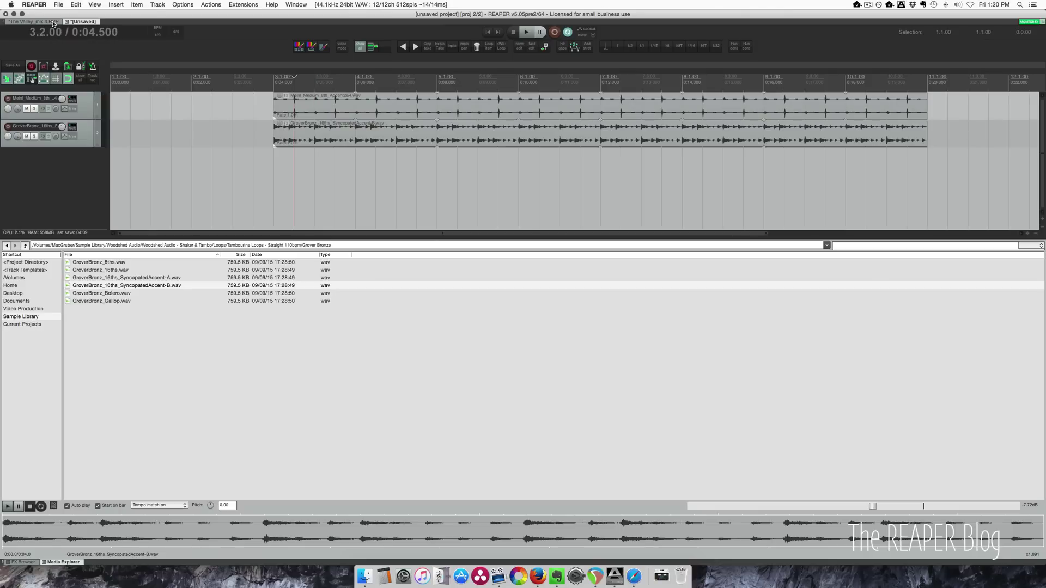
Step: In The Valley_mix 4 project, hide Media Explorer and open ReaEQ on the Bright_8th_Accent-2&4 track
click(48, 22)
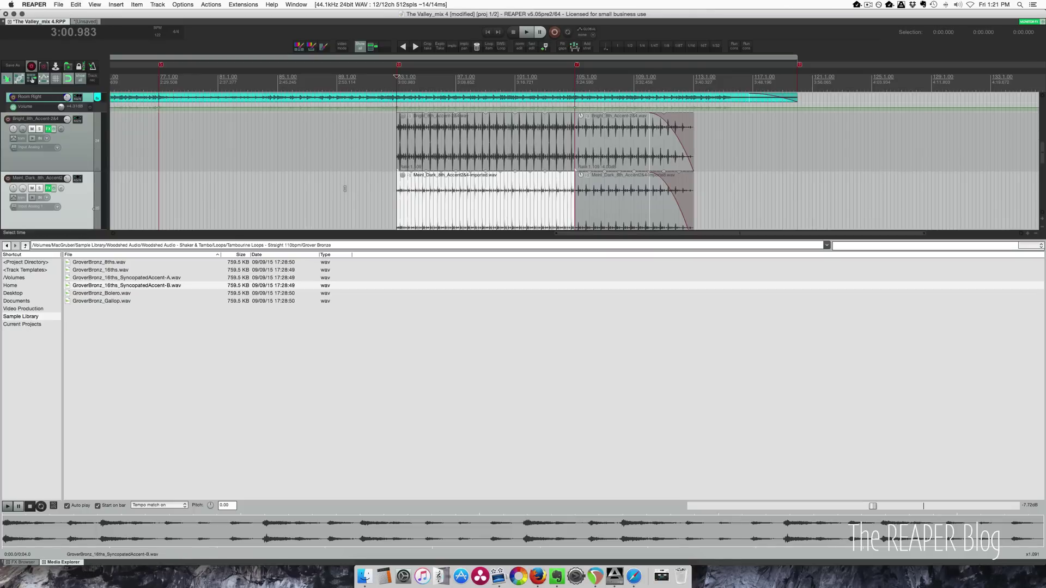
key(alt+d)
click(428, 229)
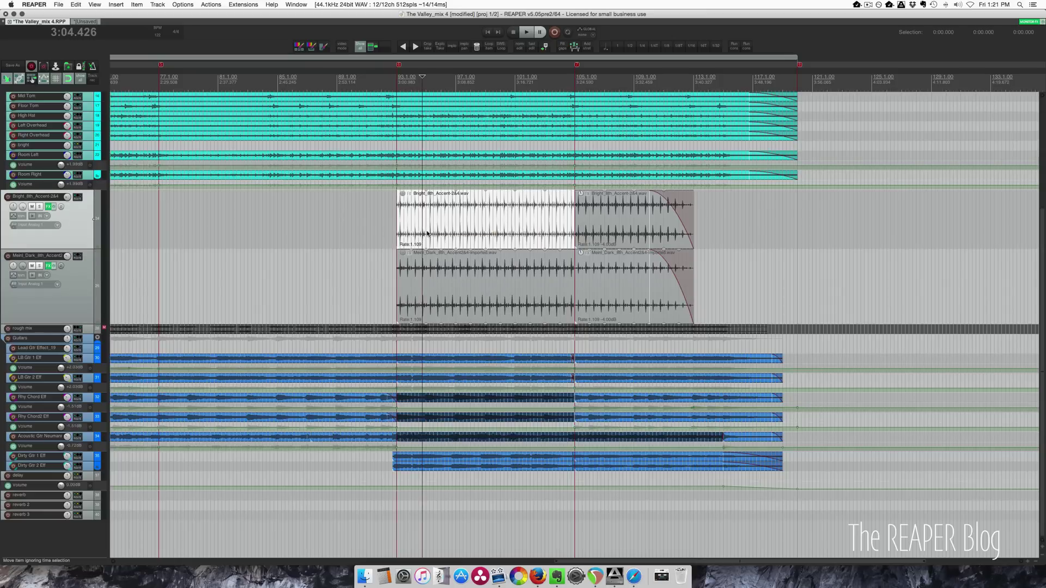
scroll(428, 235, up, 3)
scroll(428, 236, up, 5)
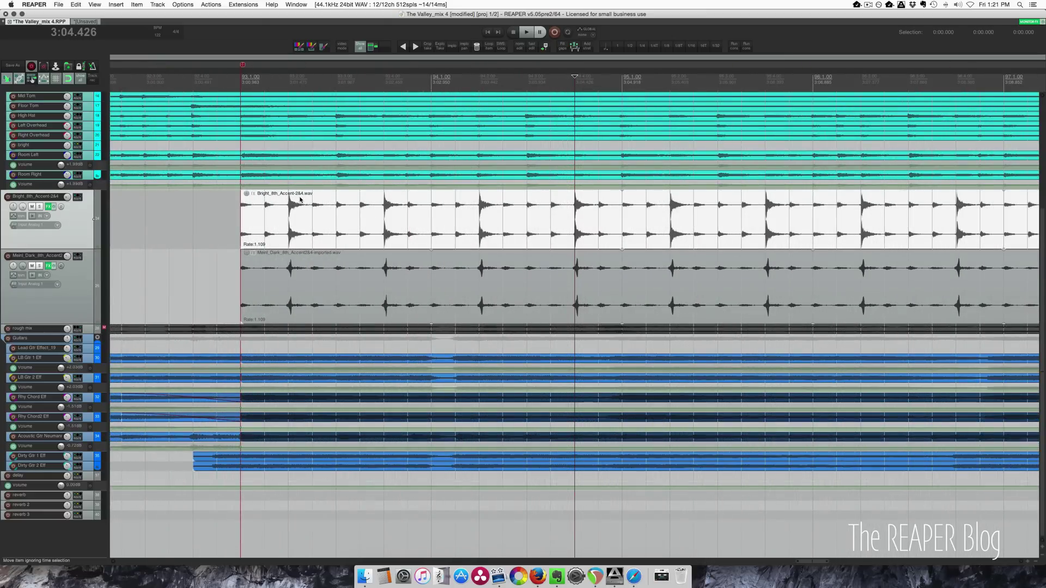
click(302, 268)
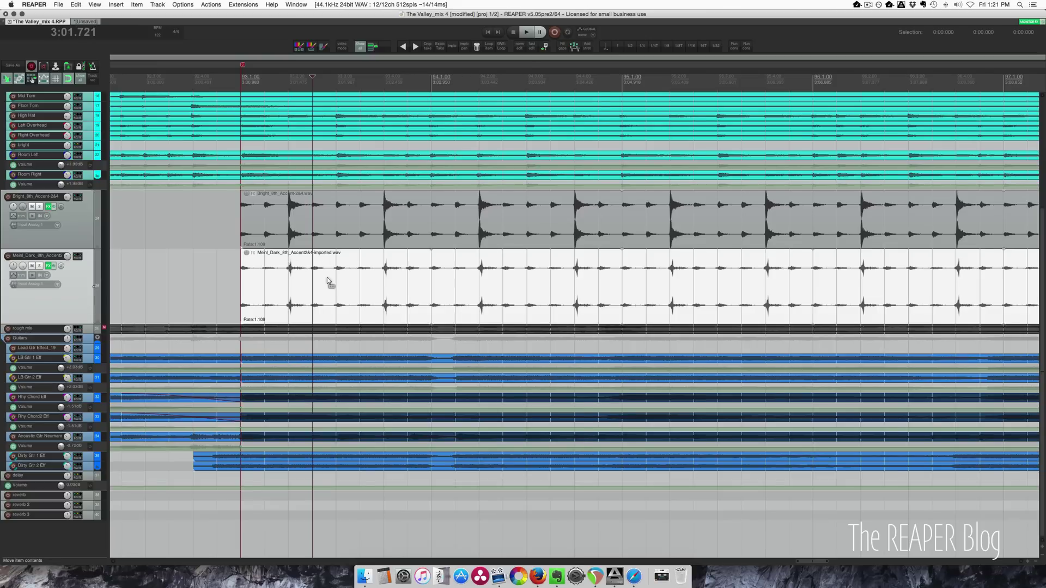
scroll(329, 279, down, 5)
scroll(329, 279, down, 3)
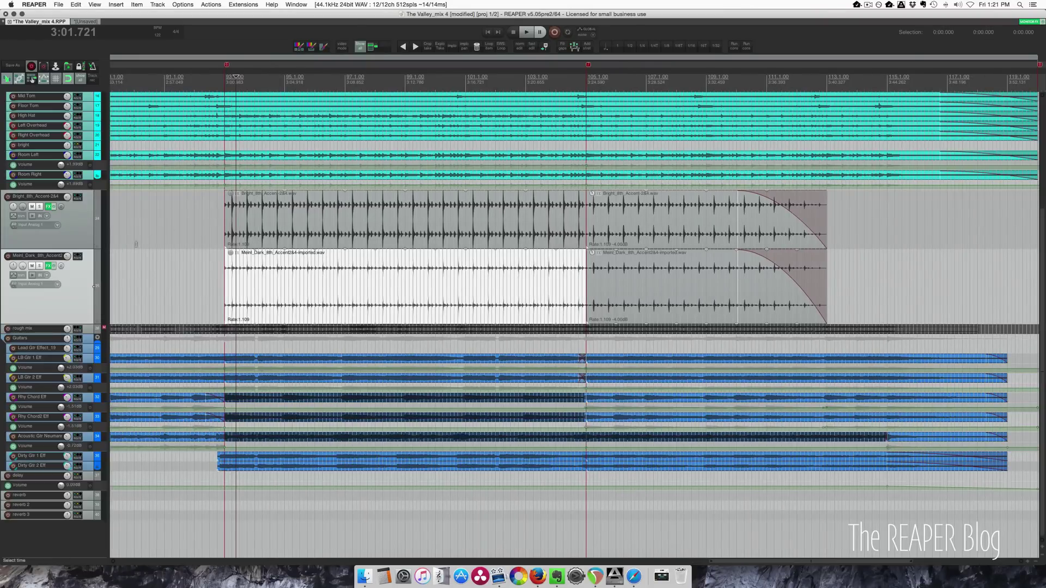
click(48, 207)
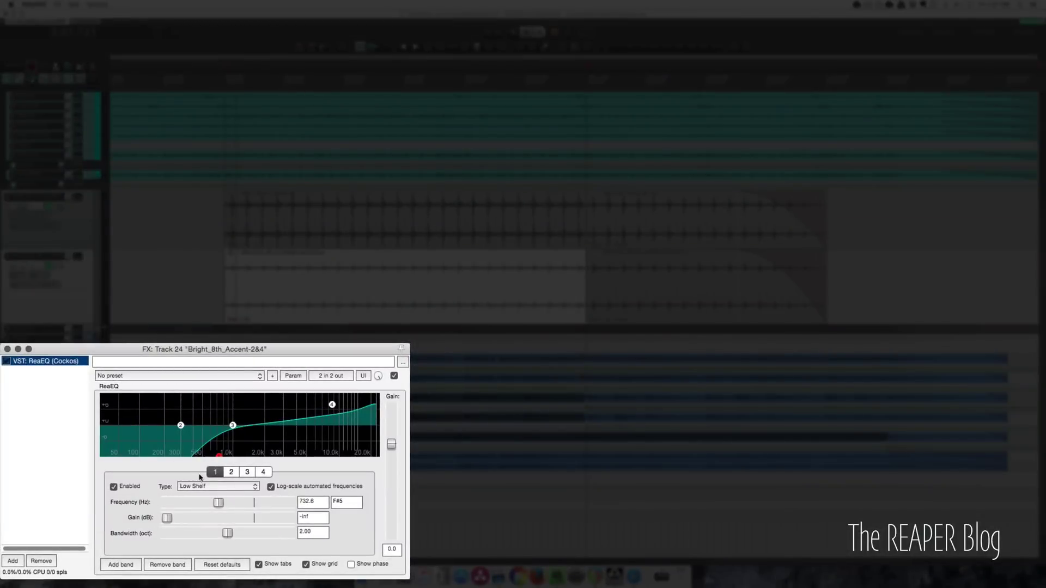
Step: Show ReaEQ on the Meinl_Dark track, mute both loop tracks, and set playback start to 2:58.524
click(51, 268)
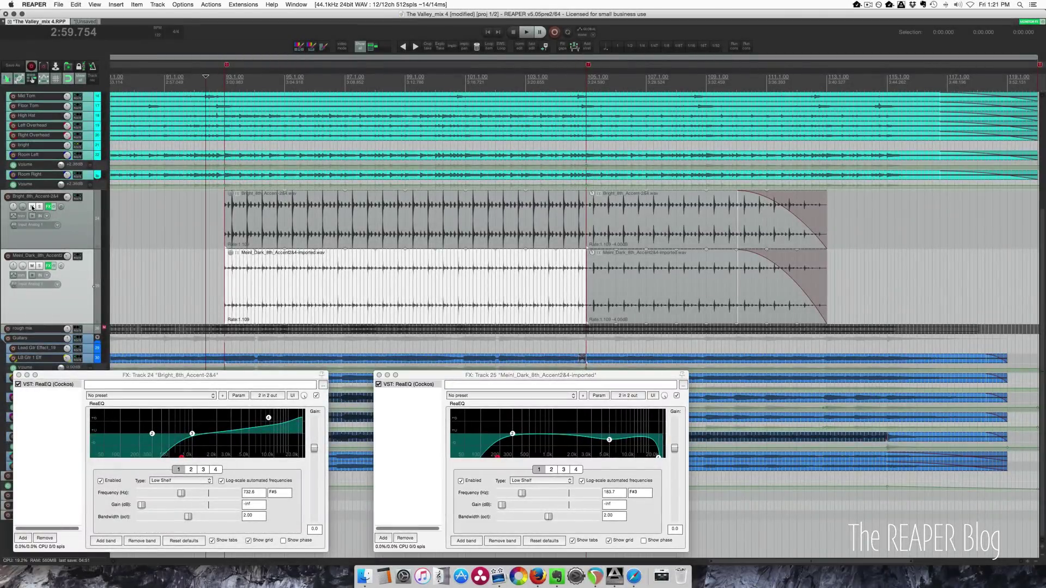
click(32, 207)
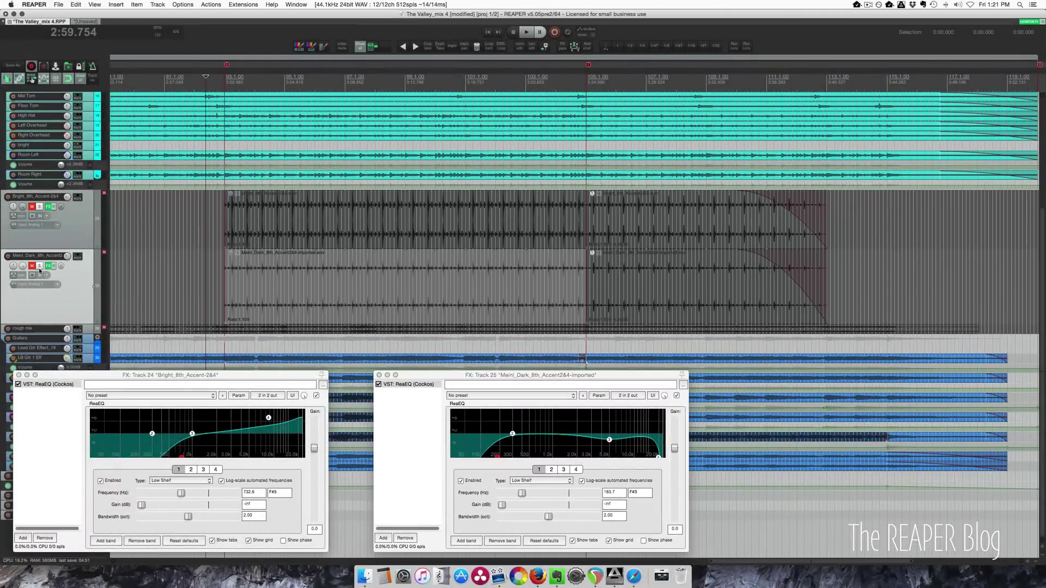
click(187, 79)
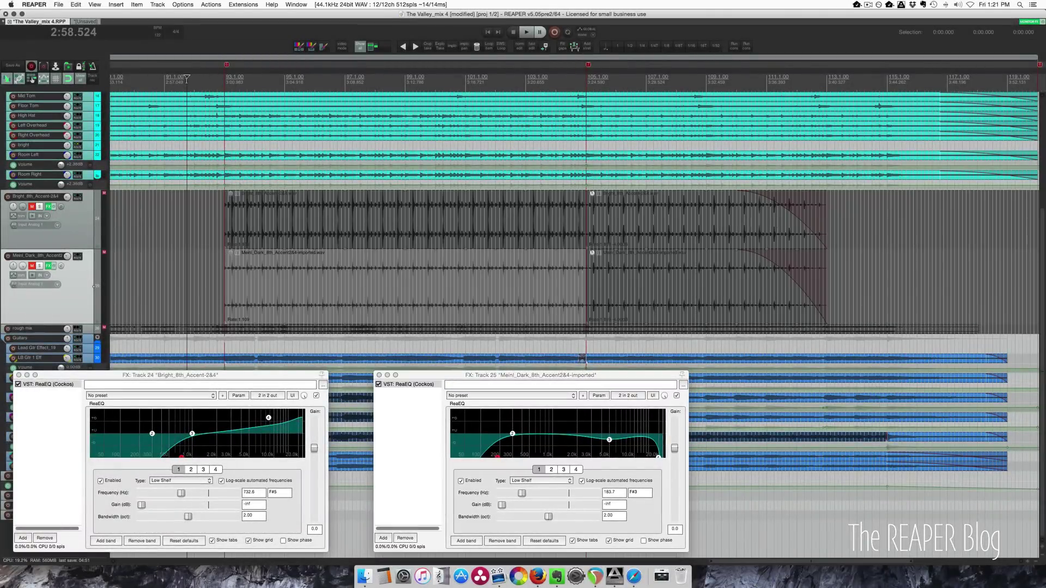
Step: Play the final chorus, unmuting the Bright and then Meinl_Dark loops to compare
key(space)
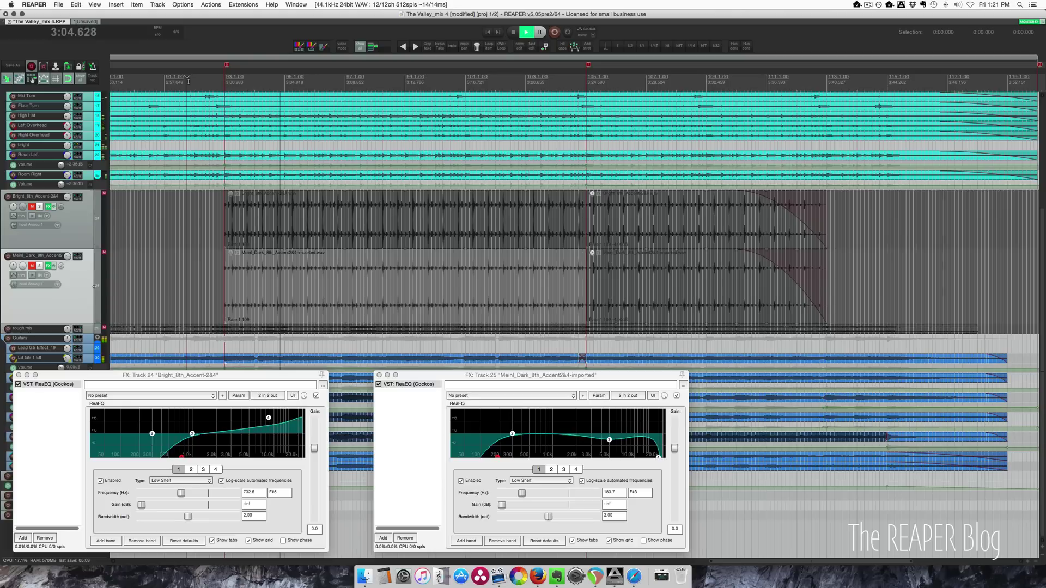
click(33, 206)
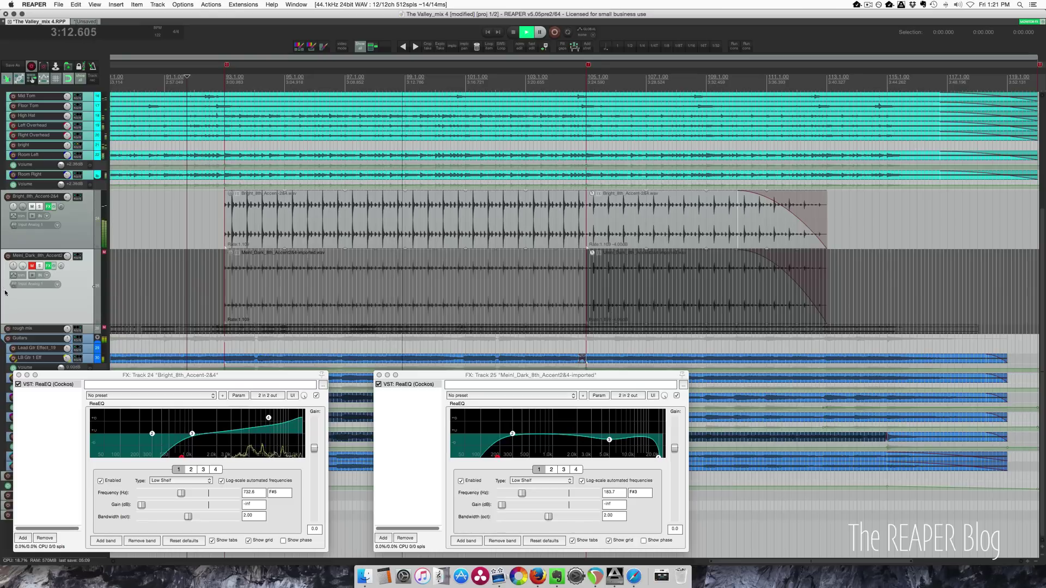
click(33, 267)
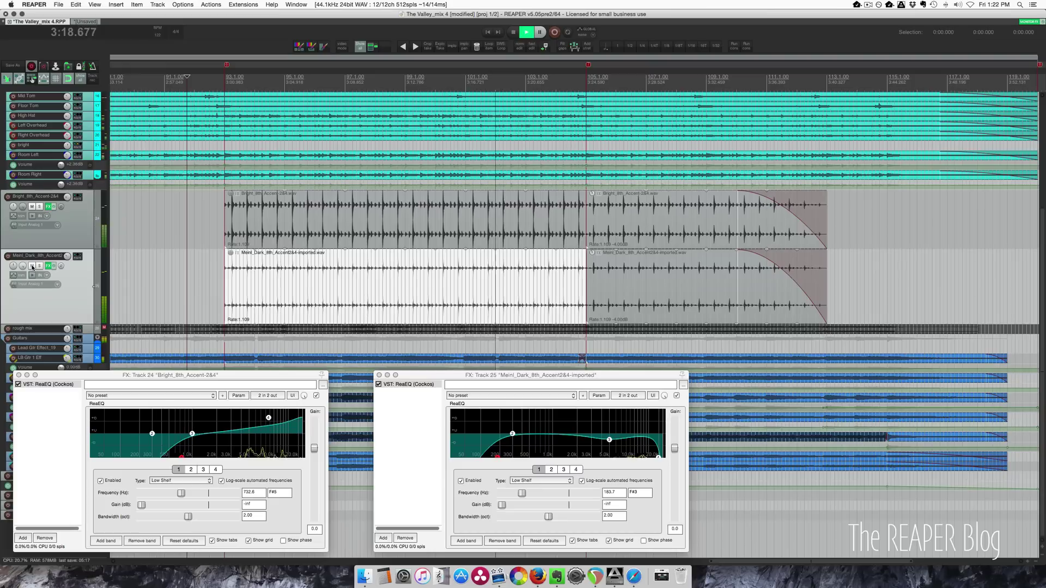
scroll(213, 303, down, 4)
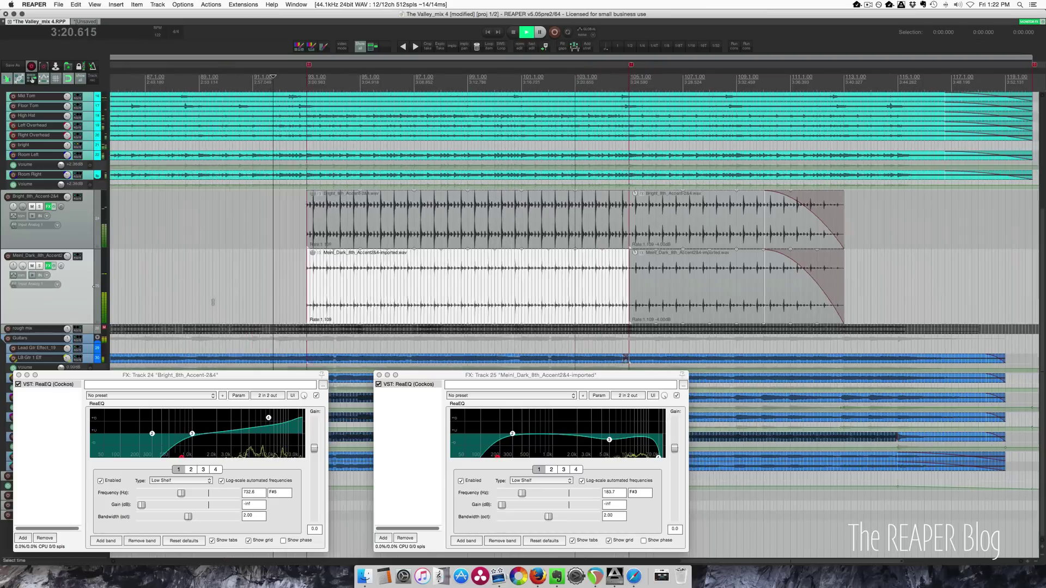
scroll(213, 302, down, 1)
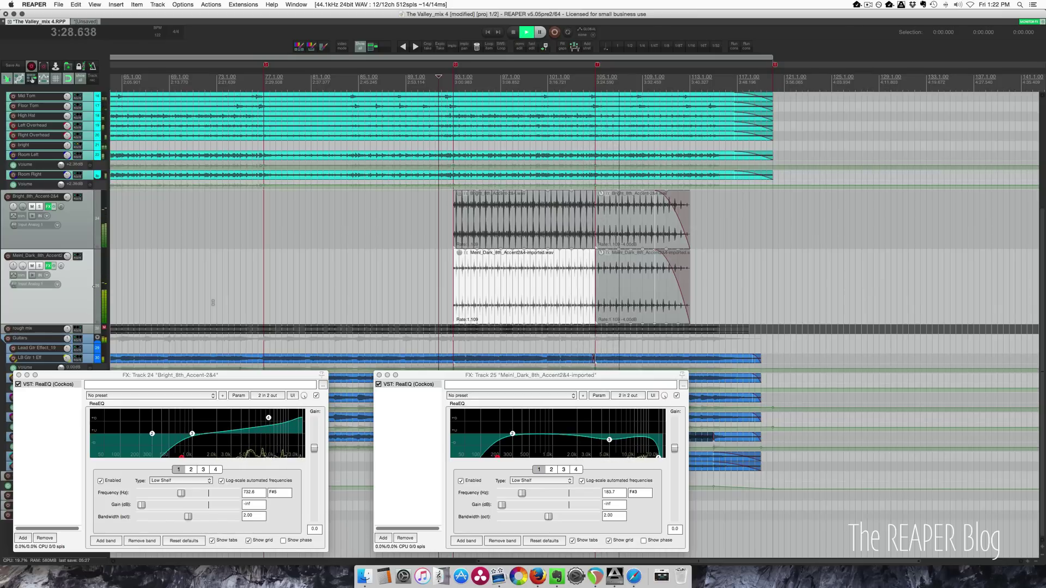
key(space)
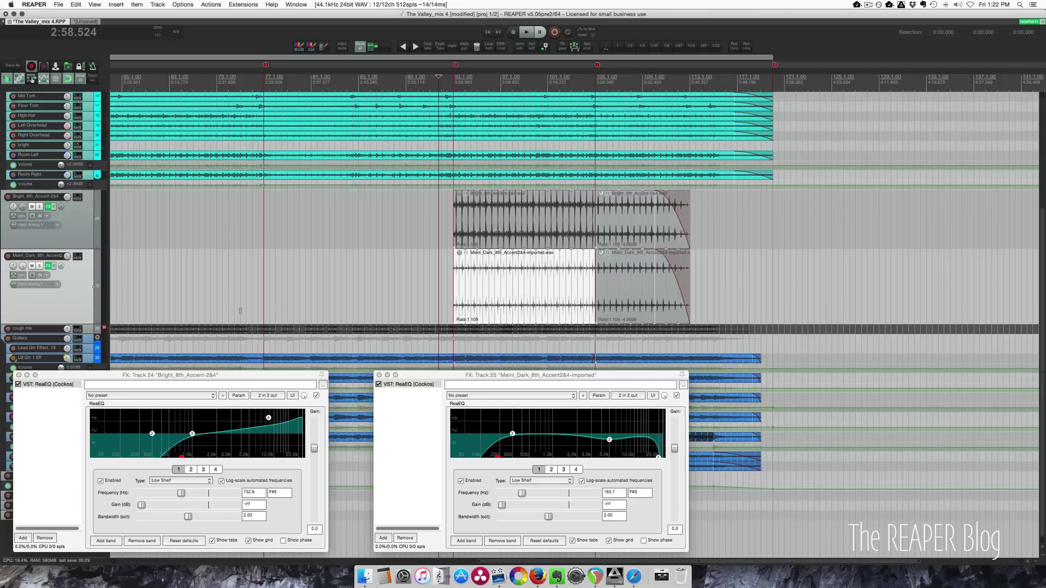
scroll(269, 282, down, 2)
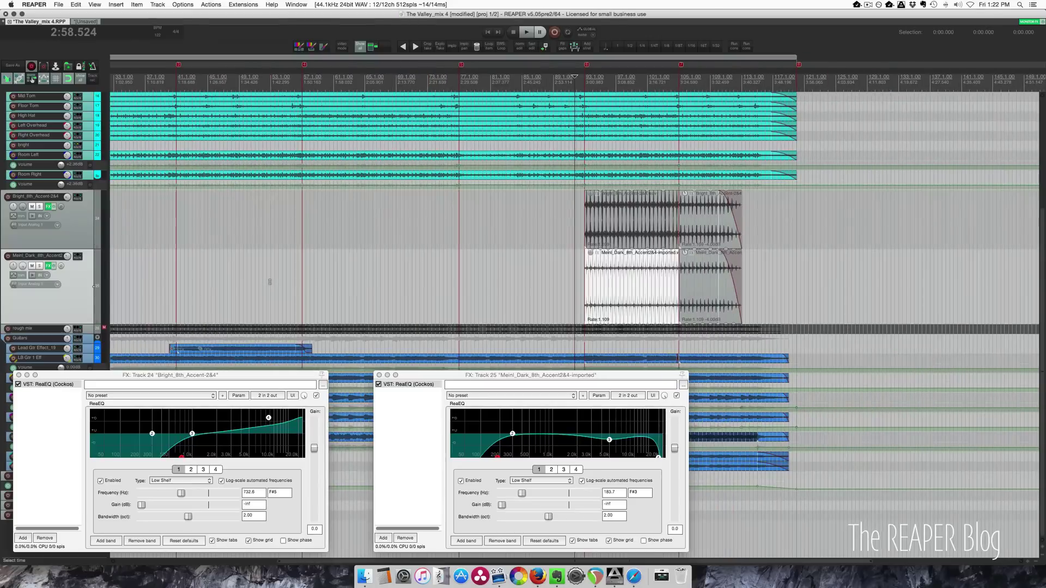
scroll(381, 287, down, 1)
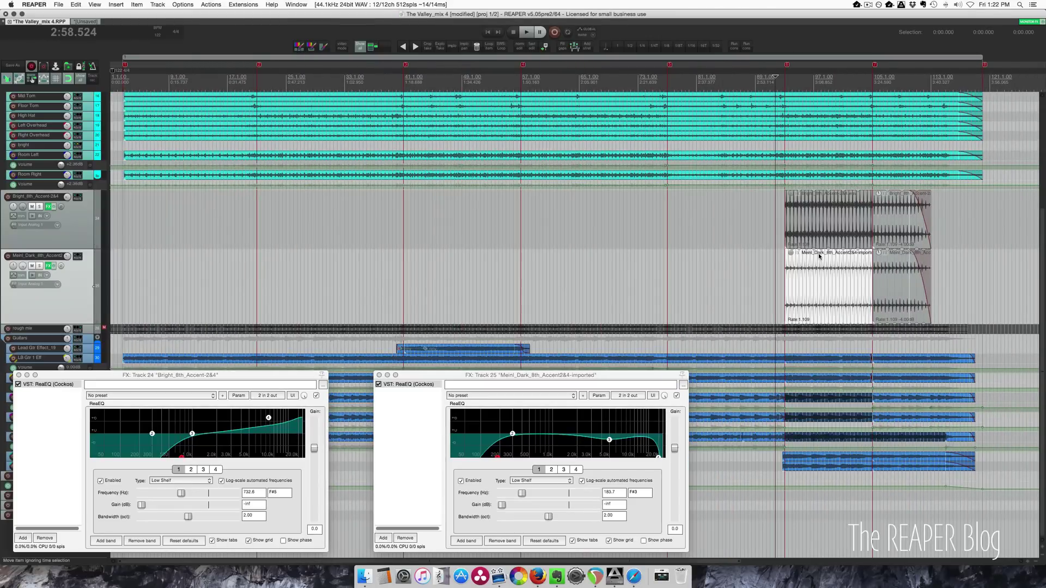
scroll(819, 256, up, 2)
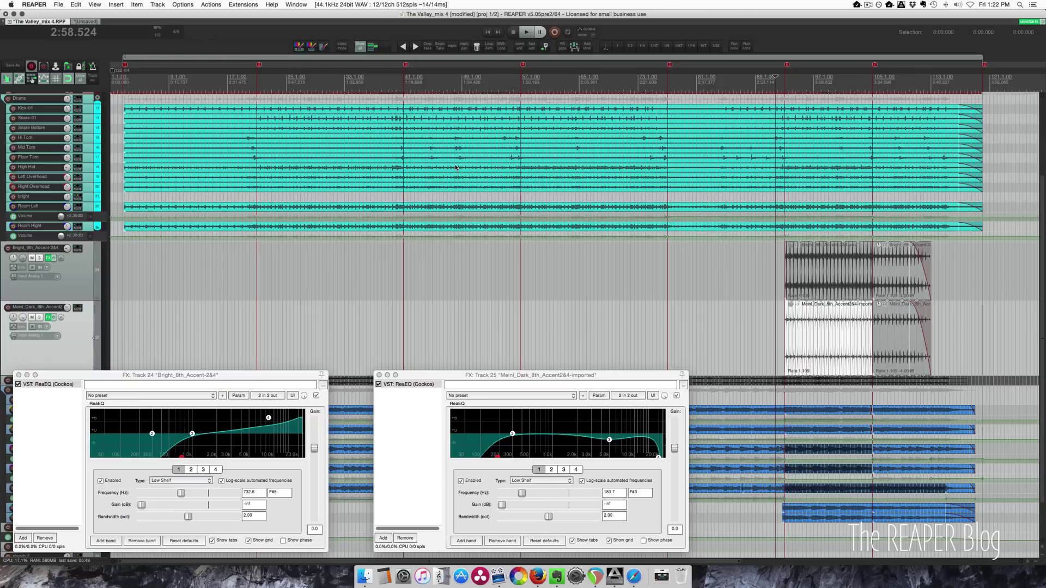
scroll(456, 167, right, 3)
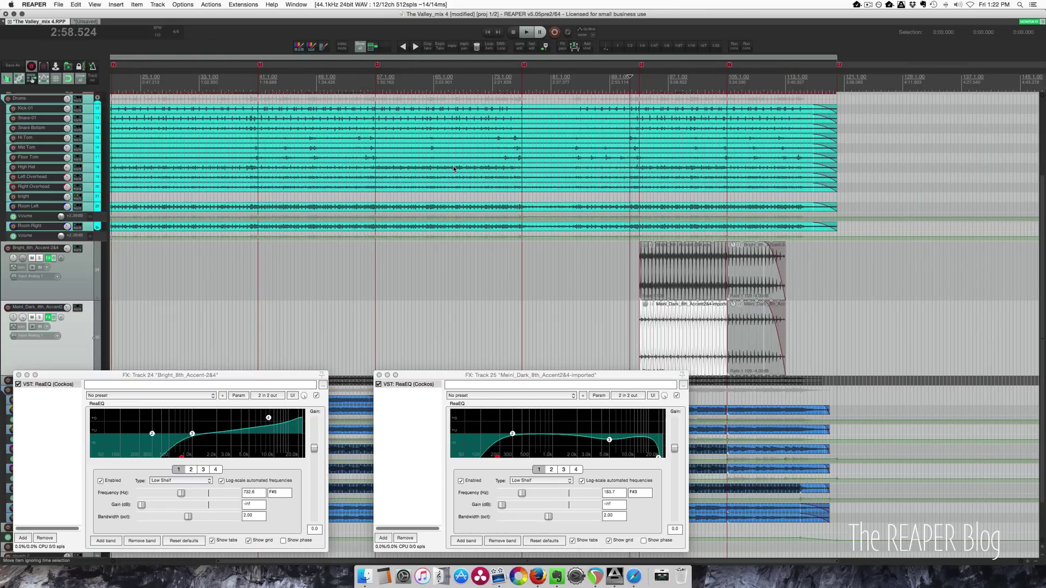
Step: Switch to Safari showing the Woodshed Audio product page
key(super+Tab)
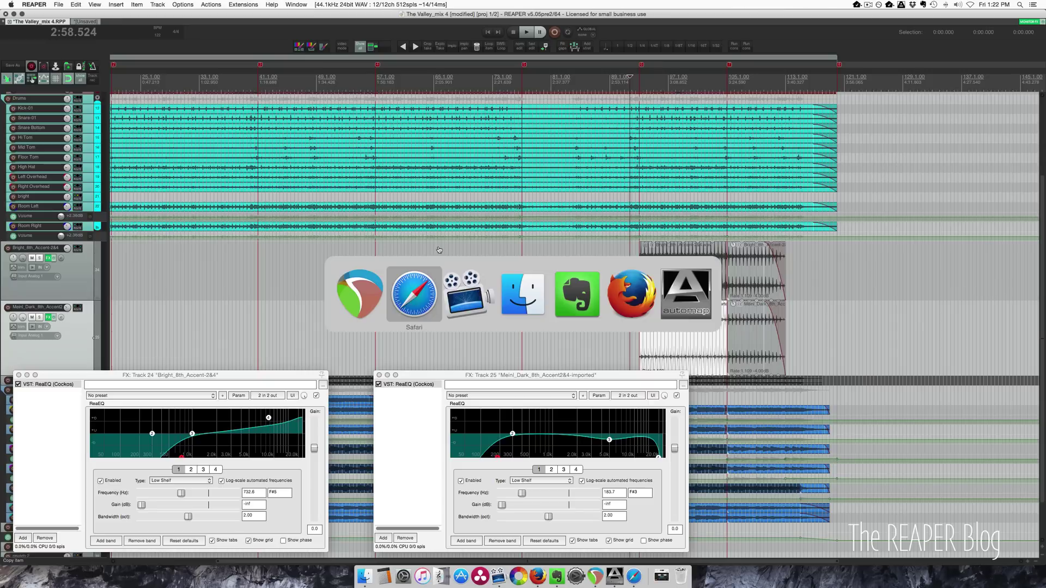